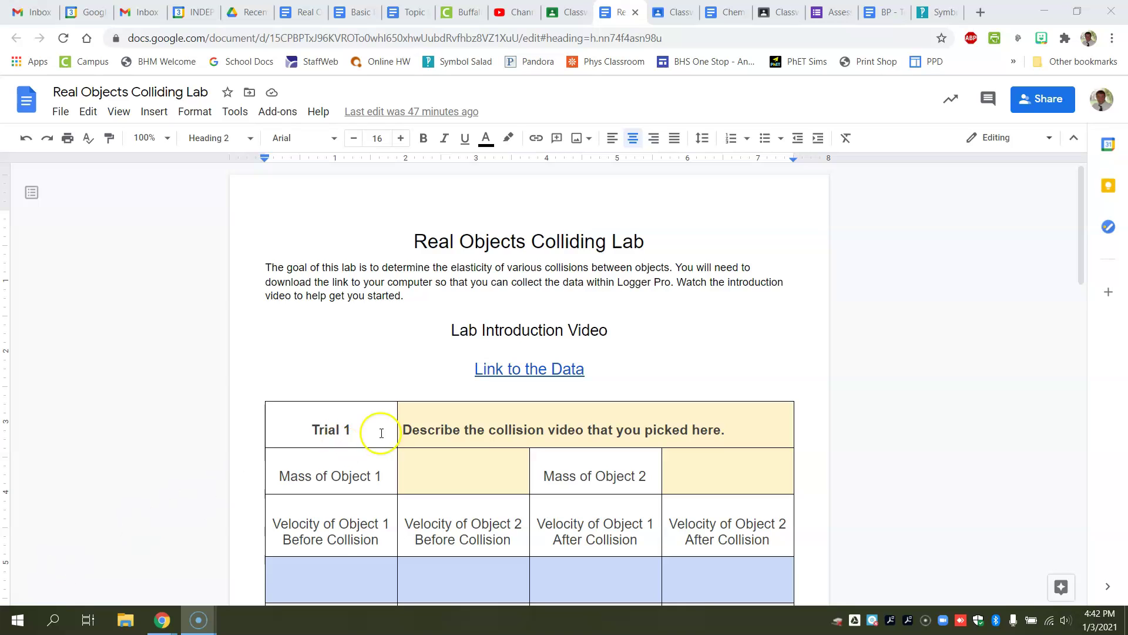
Follow the 'Link to the Data' hyperlink to open the Real Objects Colliding Data document.
{"action": "left_click", "coordinate": [518, 369]}
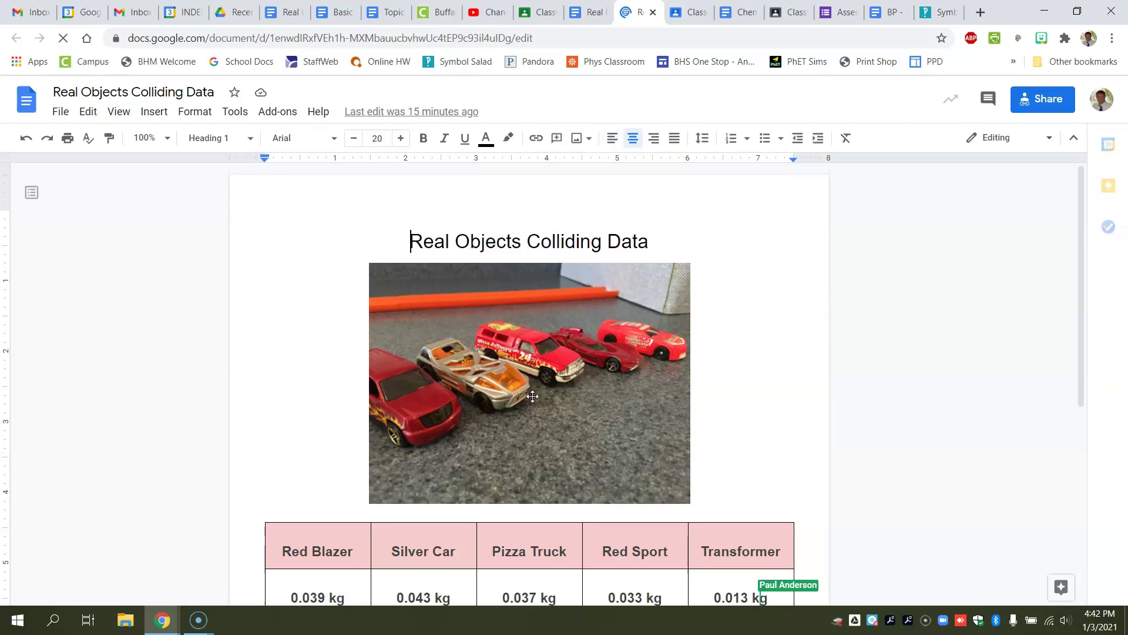
Scroll the data table down to the Collision Clips row and open the Clip 5 video.
{"action": "left_click", "coordinate": [480, 415]}
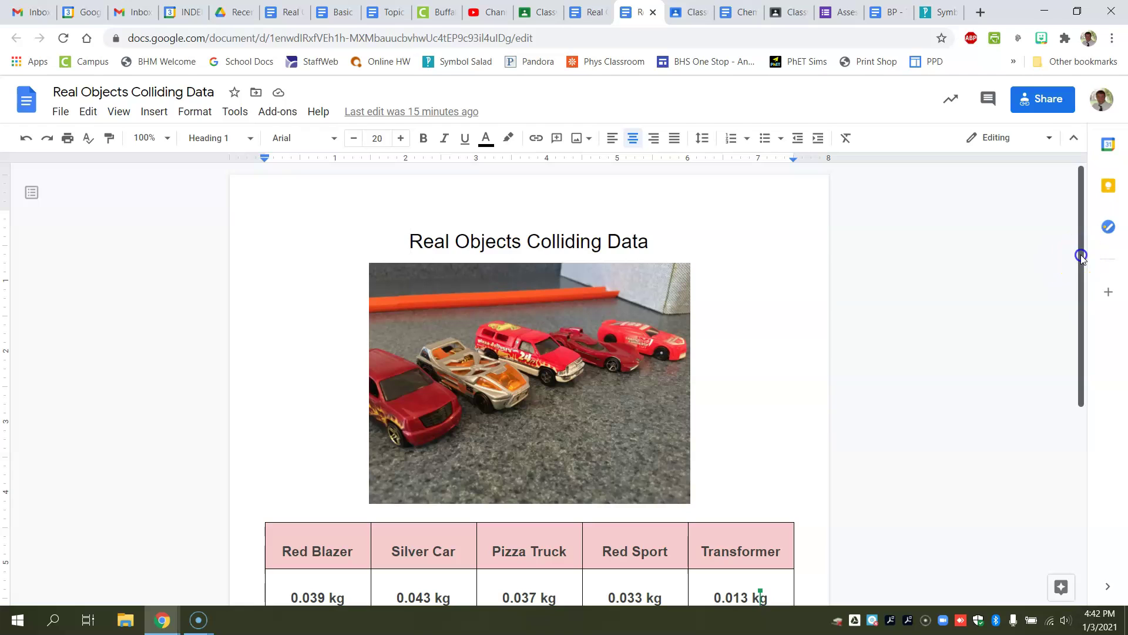
{"action": "left_click_drag", "start_coordinate": [1081, 256], "coordinate": [1097, 285]}
{"action": "scroll", "coordinate": [529, 382], "scroll_direction": "down", "scroll_amount": 2}
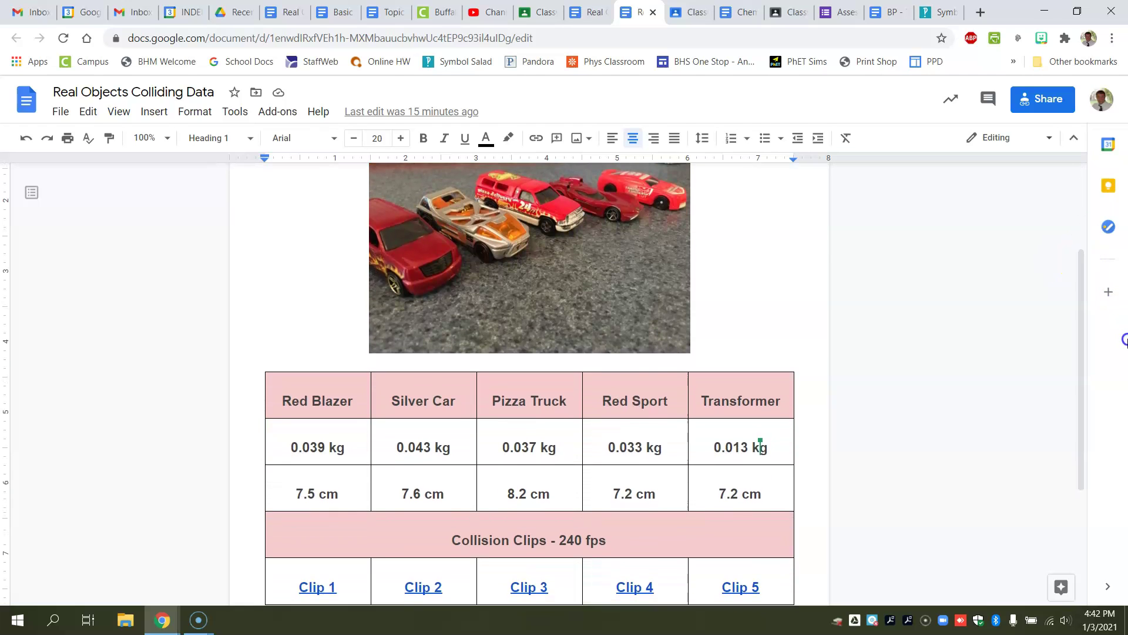
{"action": "left_click", "coordinate": [493, 420]}
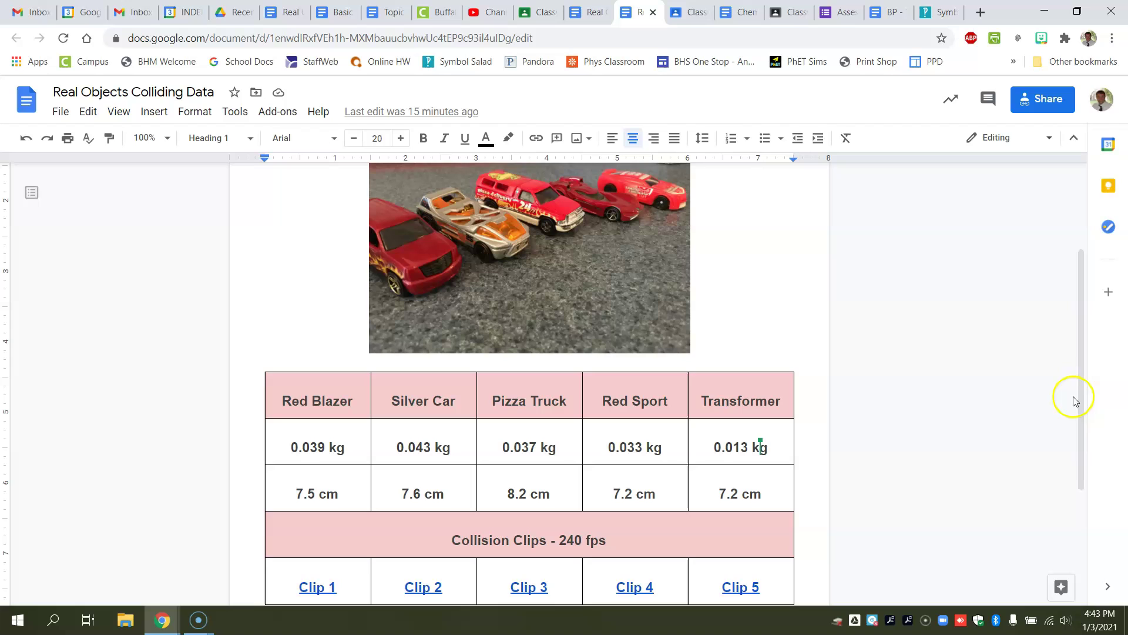
{"action": "left_click_drag", "start_coordinate": [1078, 399], "coordinate": [1078, 485]}
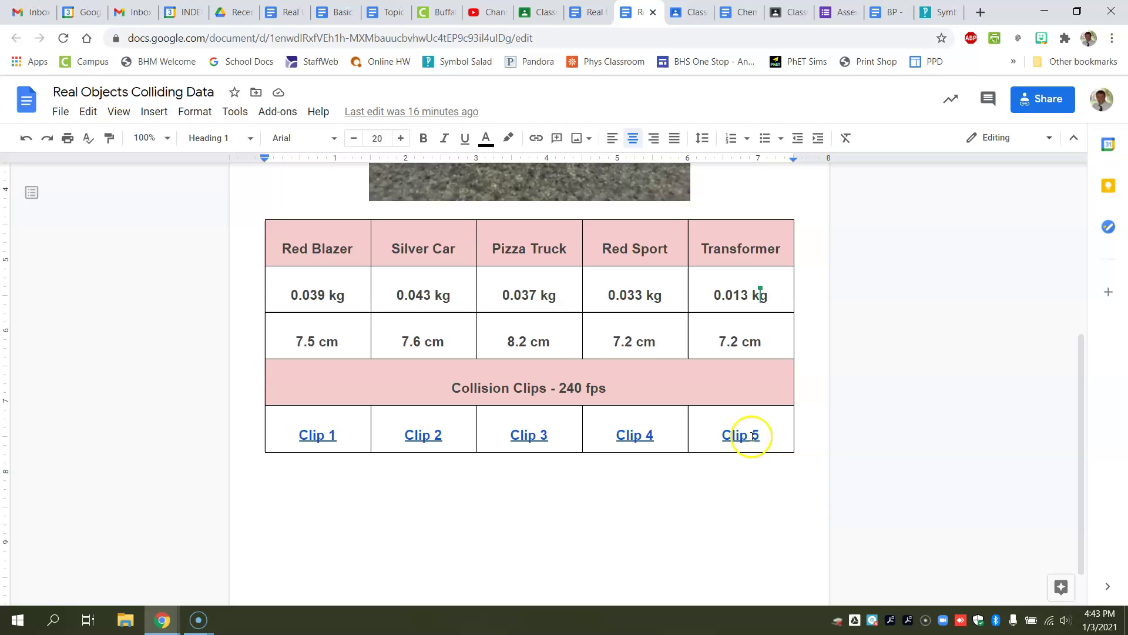
{"action": "left_click", "coordinate": [734, 440]}
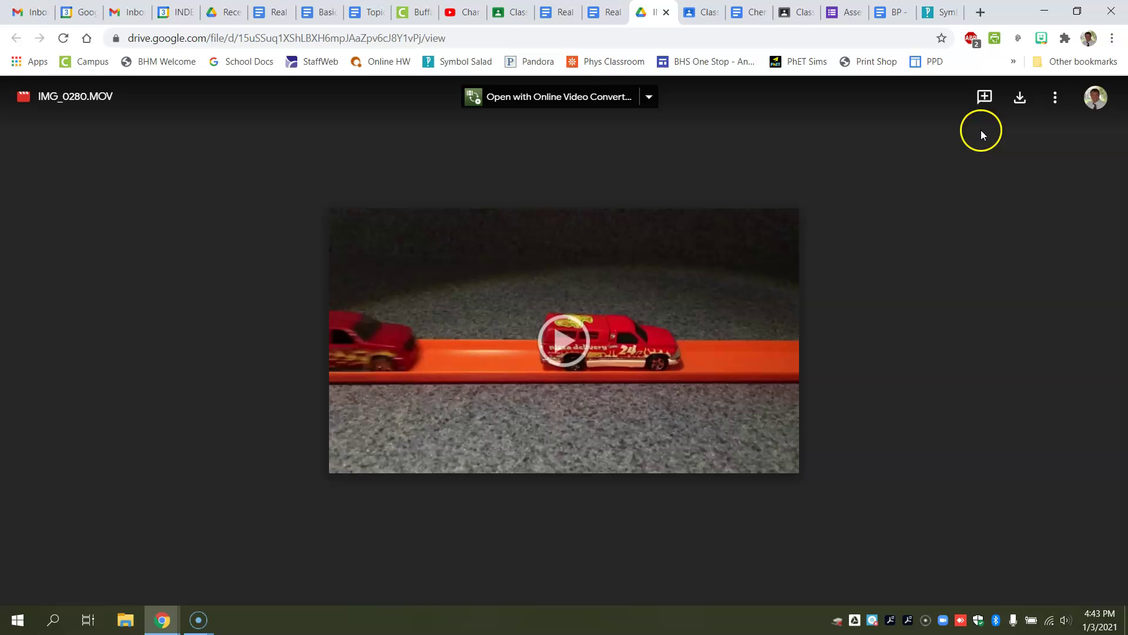
Download IMG_0280.MOV from the Drive preview and minimize the browser window.
{"action": "left_click", "coordinate": [1020, 99]}
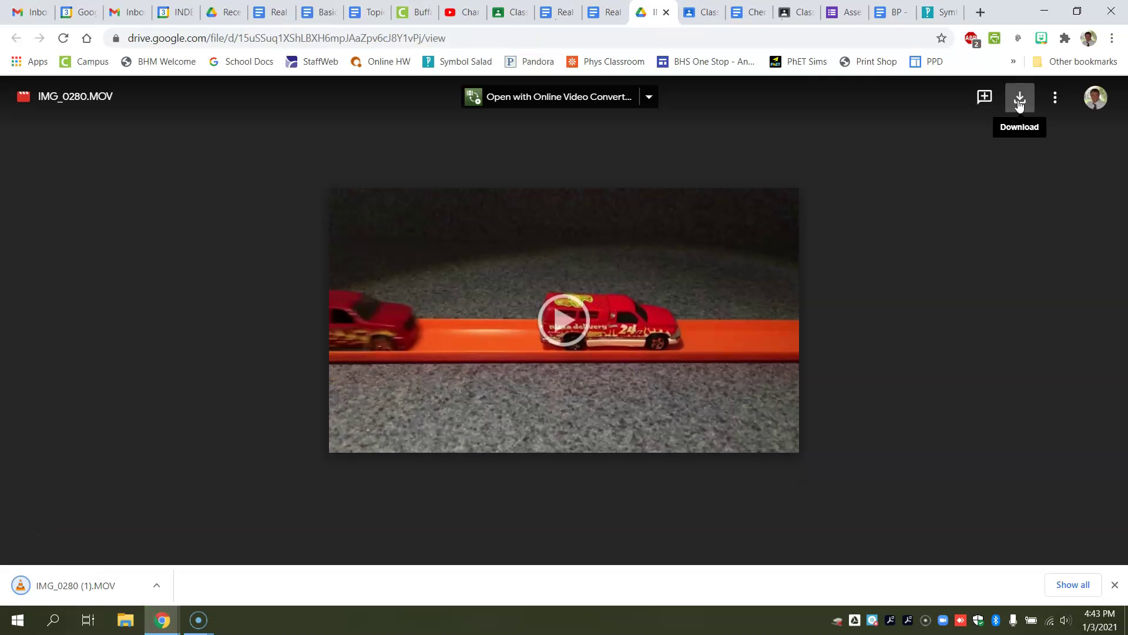
{"action": "left_click", "coordinate": [1040, 10]}
Minimize the remaining window and launch Logger Pro from its desktop shortcut.
{"action": "left_click", "coordinate": [1040, 11]}
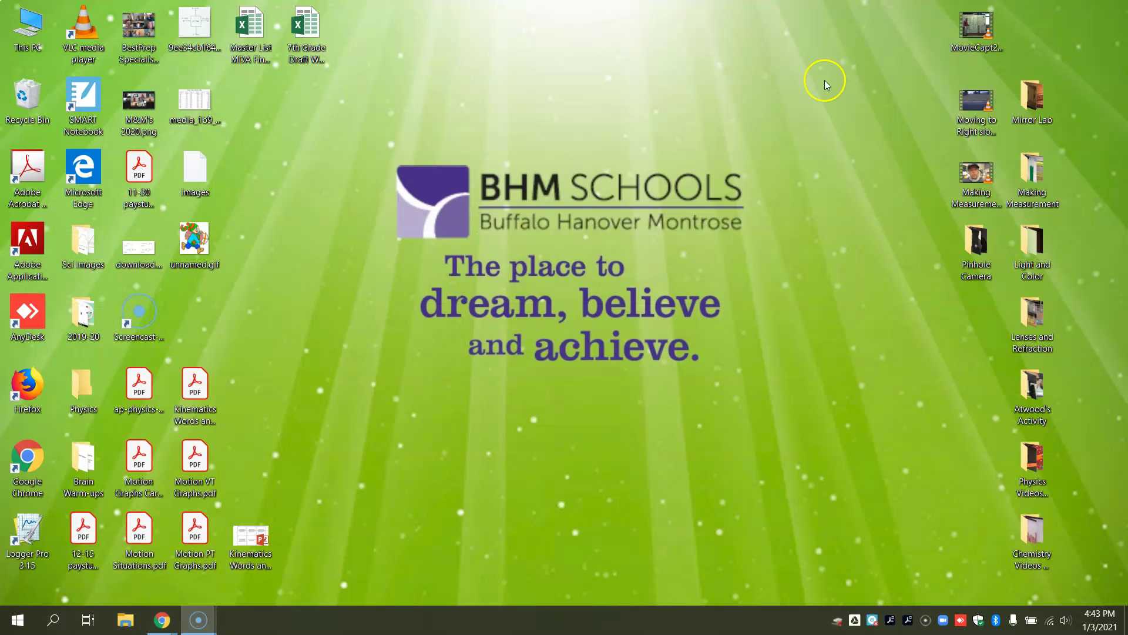
{"action": "double_click", "coordinate": [27, 535]}
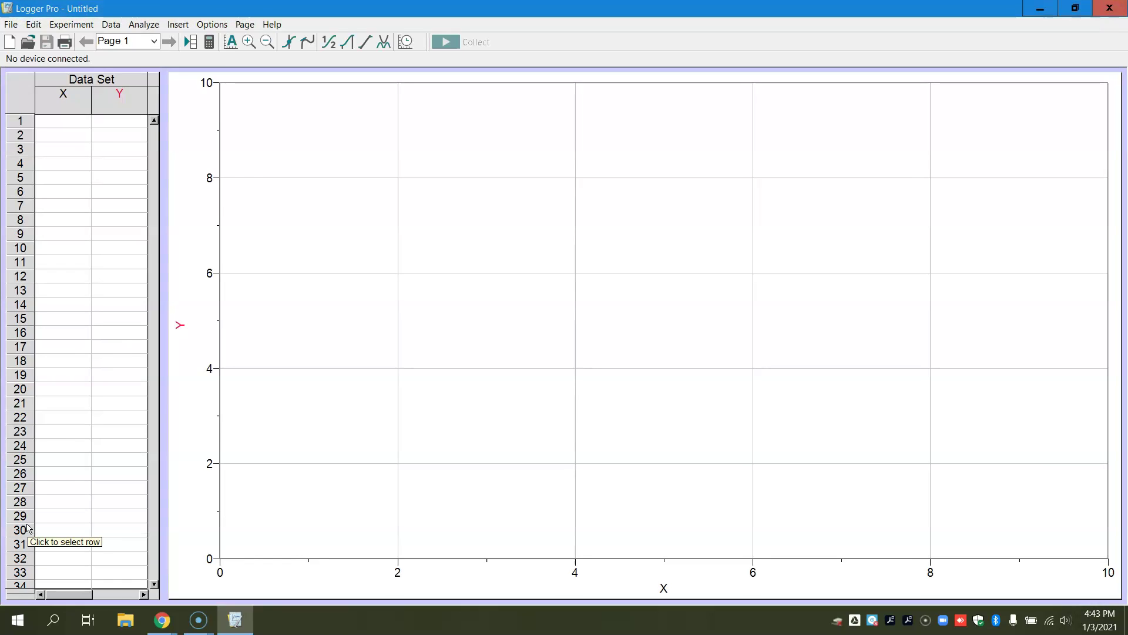
Insert IMG_0280 (1).MOV from the Downloads folder as a movie via Insert > Movie.
{"action": "left_click", "coordinate": [179, 25]}
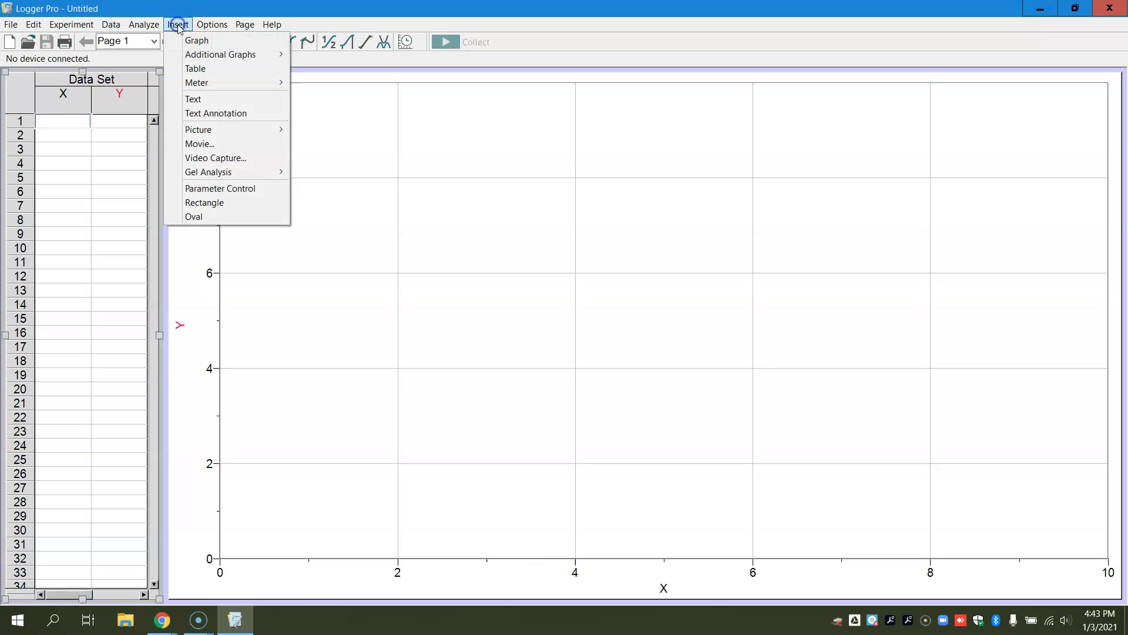
{"action": "left_click", "coordinate": [199, 143]}
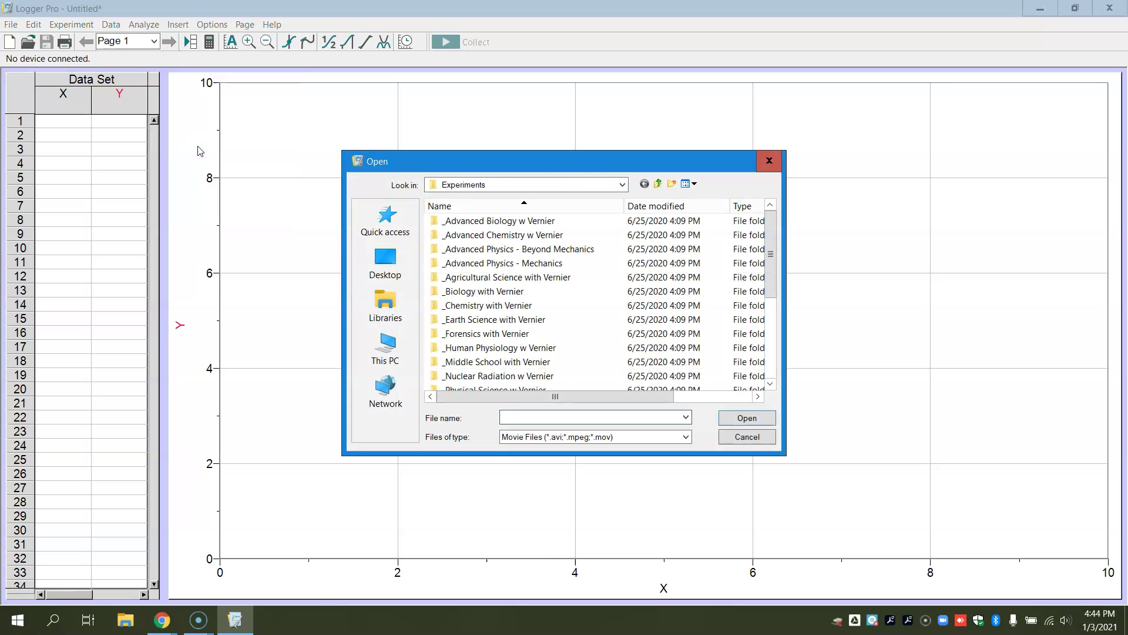
{"action": "left_click", "coordinate": [386, 305]}
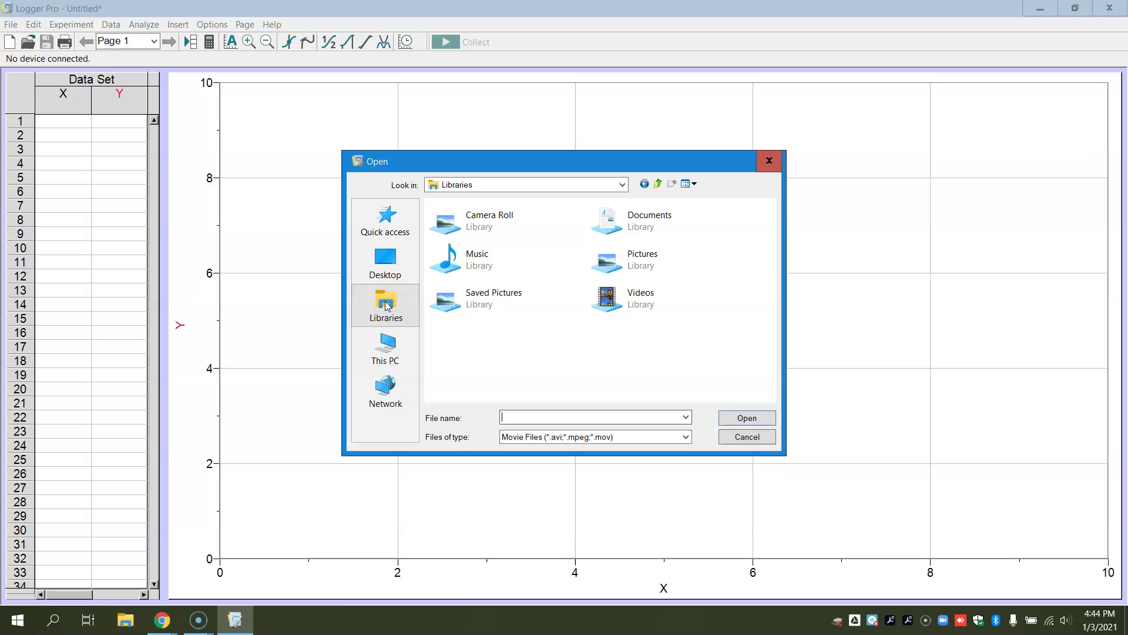
{"action": "left_click", "coordinate": [389, 259]}
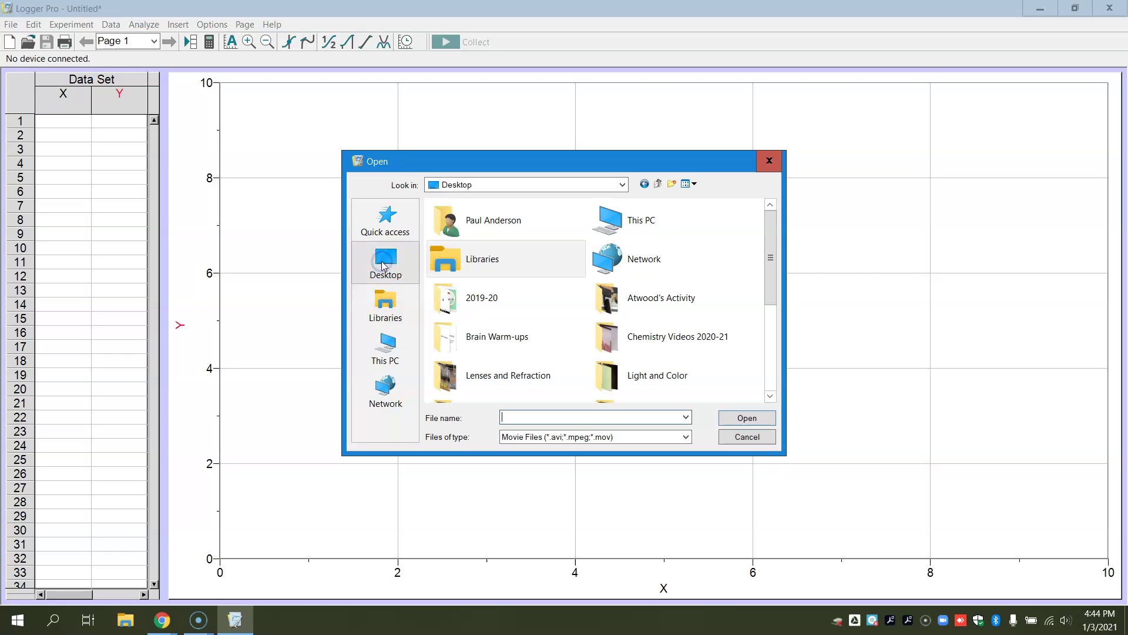
{"action": "double_click", "coordinate": [478, 223]}
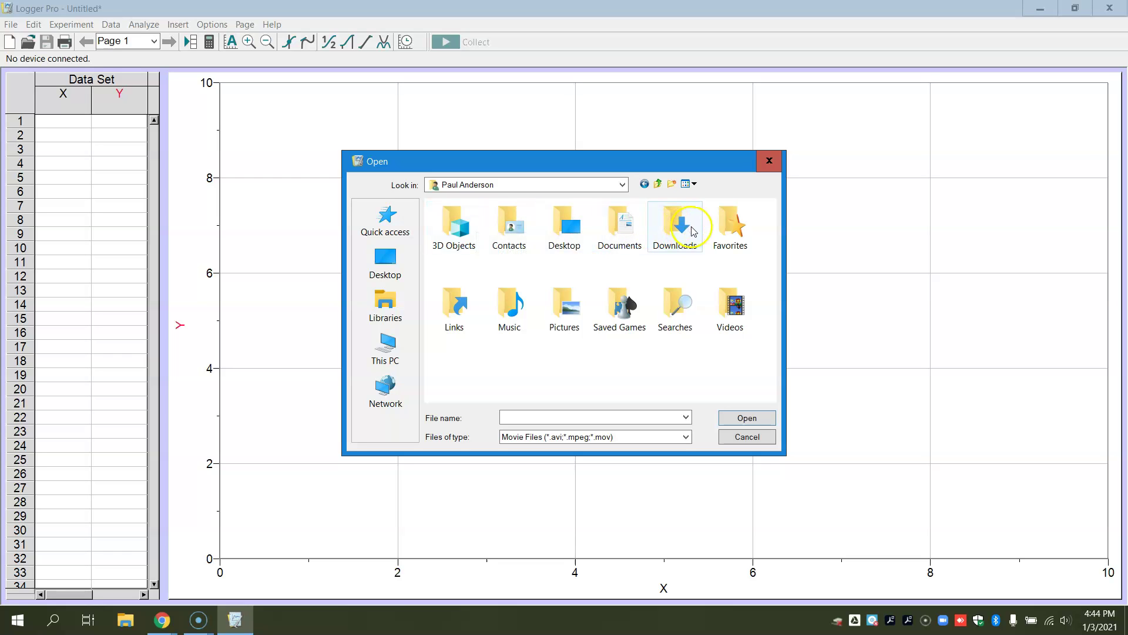
{"action": "double_click", "coordinate": [677, 225]}
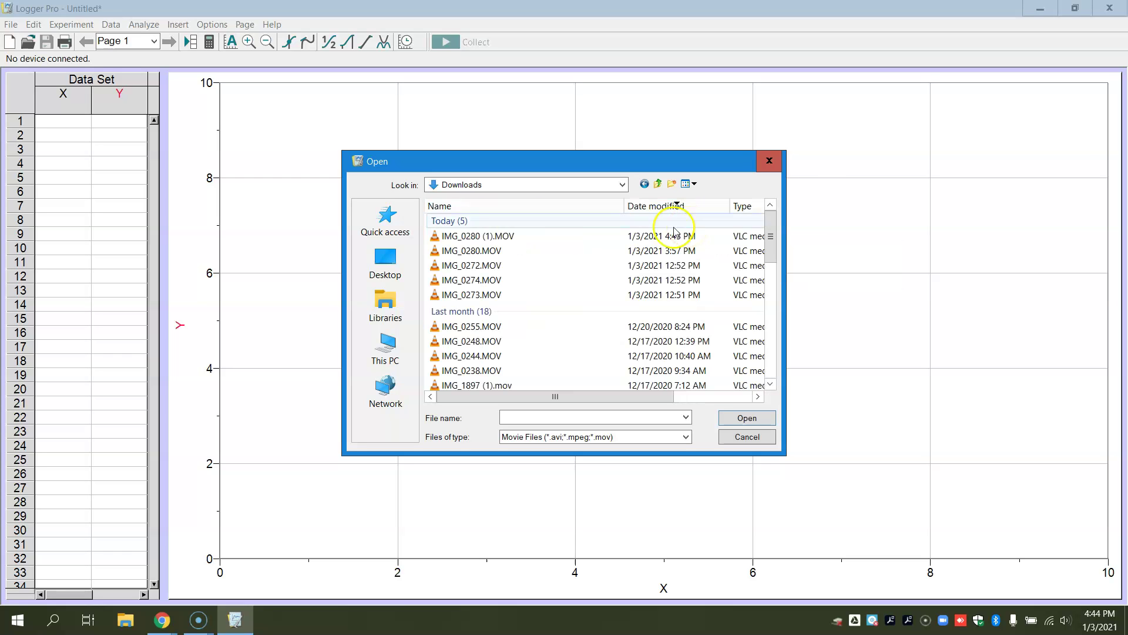
{"action": "left_click", "coordinate": [477, 236]}
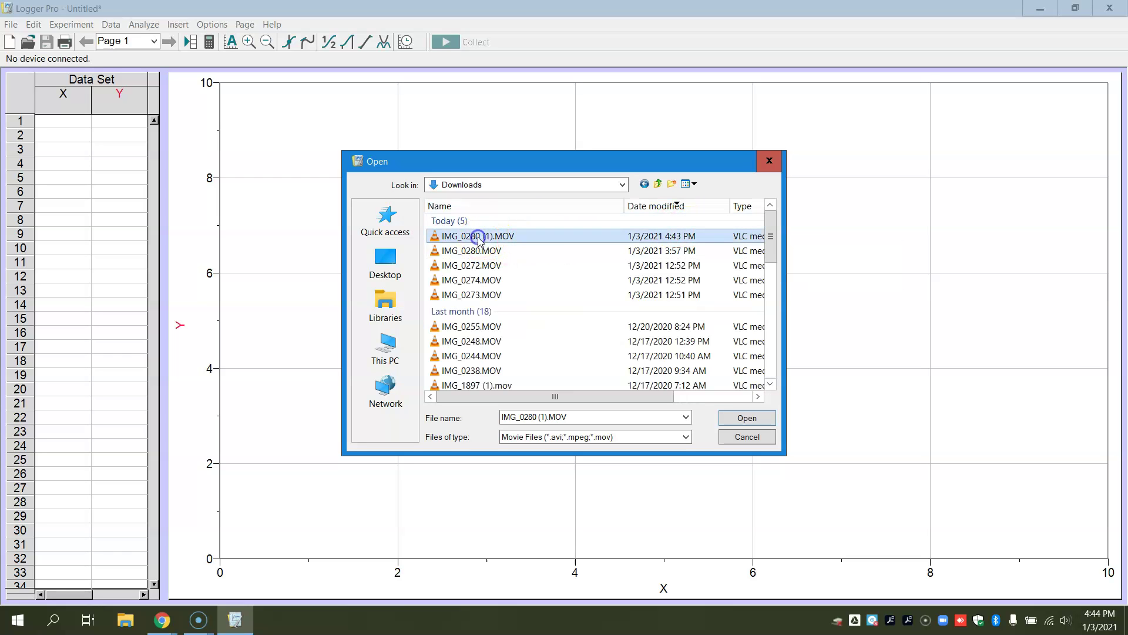
{"action": "left_click", "coordinate": [738, 418]}
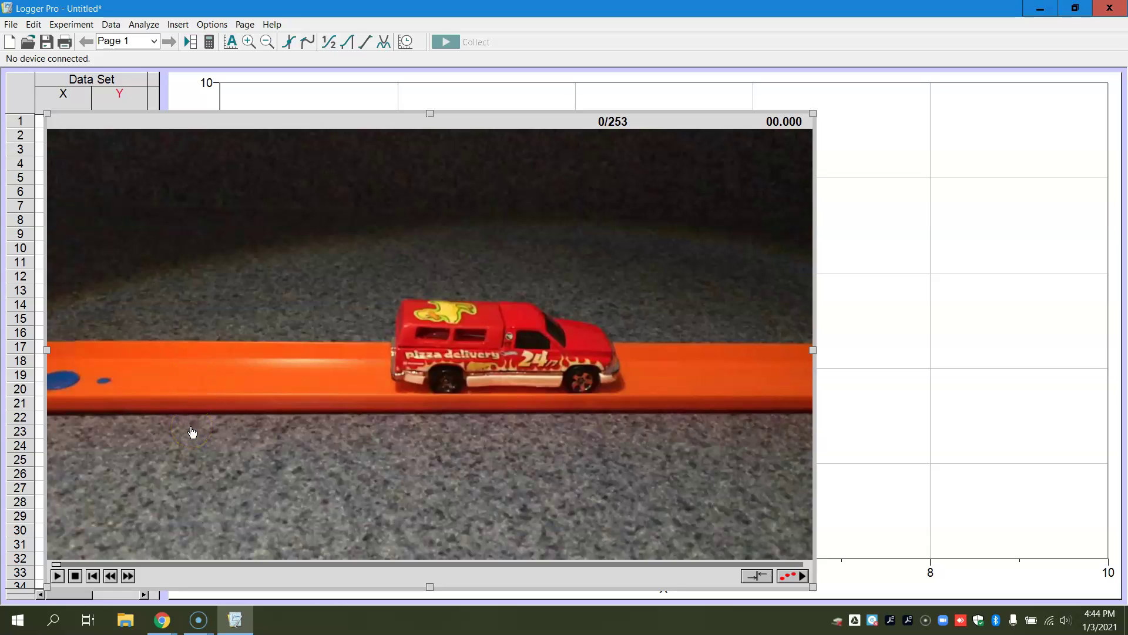
Play and stop the collision movie, then drag the slider ahead to about frame 78.
{"action": "left_click", "coordinate": [58, 576]}
{"action": "left_click", "coordinate": [75, 576]}
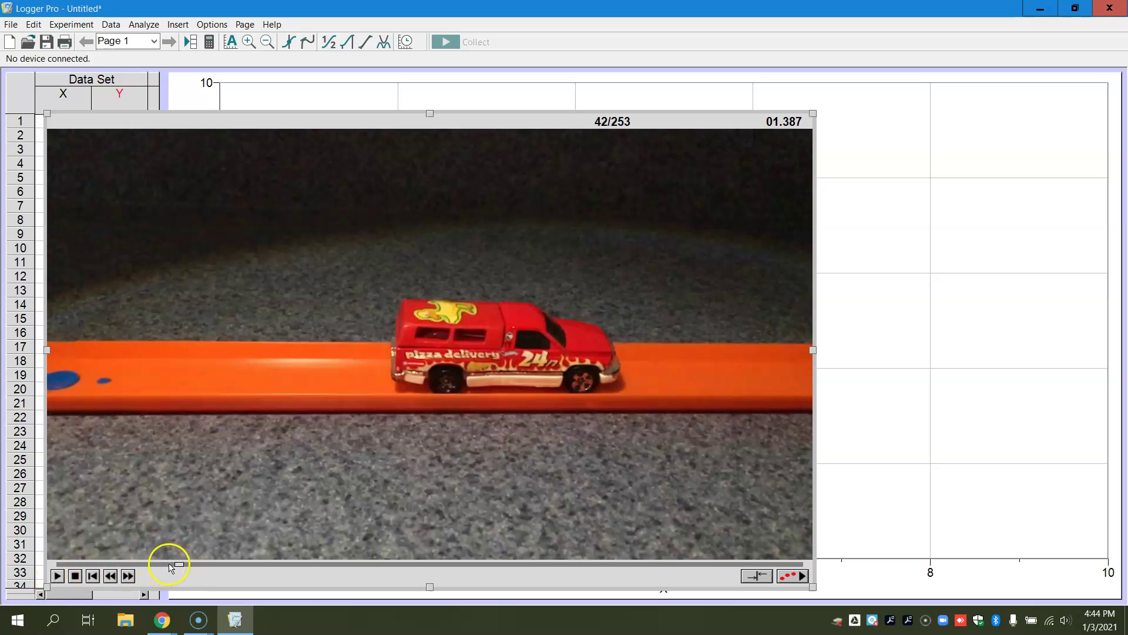
{"action": "left_click_drag", "start_coordinate": [170, 567], "coordinate": [299, 574]}
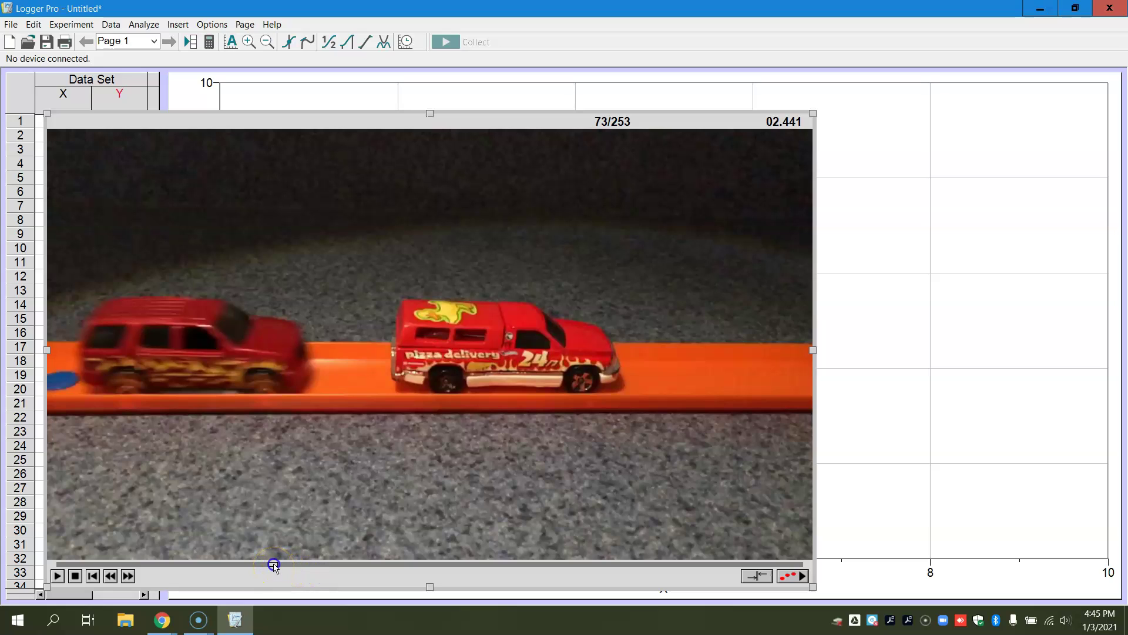
{"action": "left_click_drag", "start_coordinate": [274, 565], "coordinate": [292, 566]}
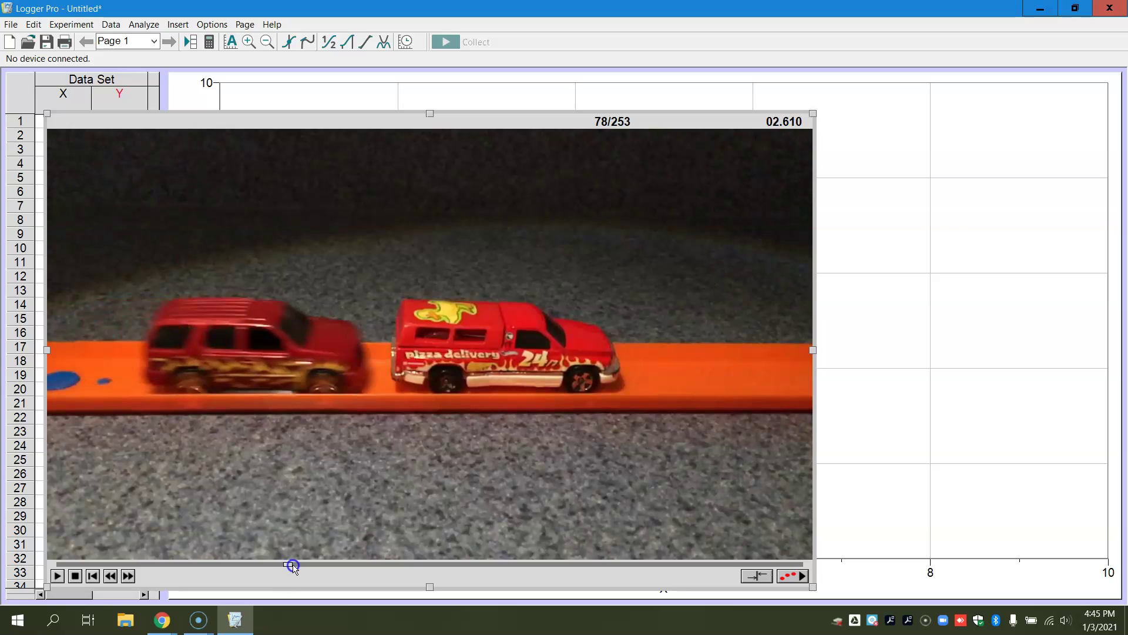
Step frame by frame to settle on frame 73, just before impact.
{"action": "left_click", "coordinate": [128, 577]}
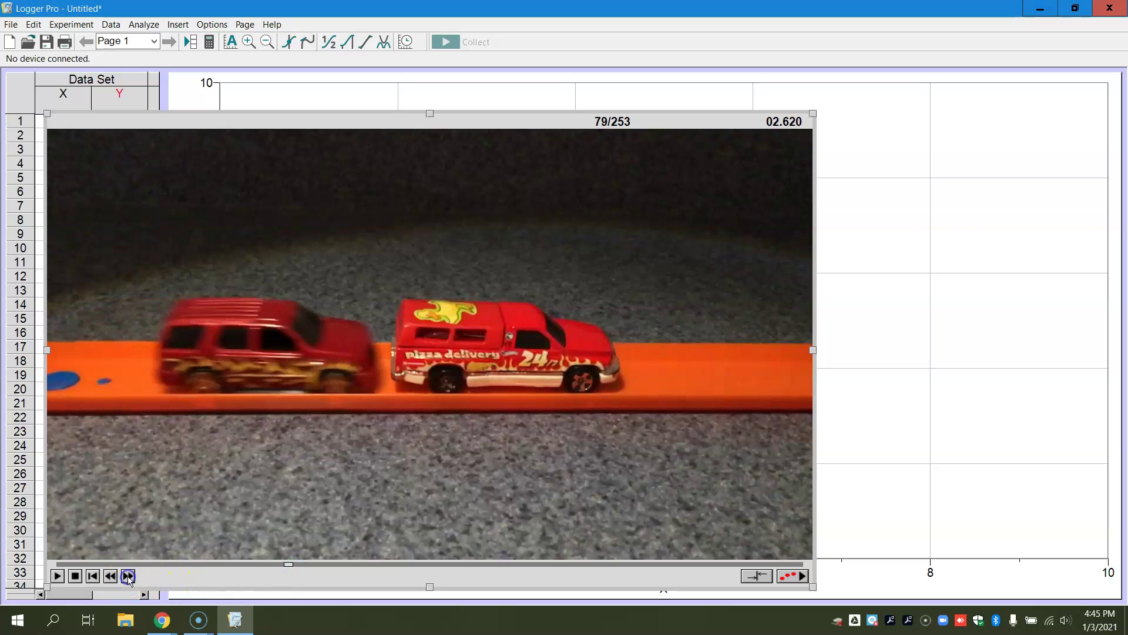
{"action": "left_click", "coordinate": [128, 576]}
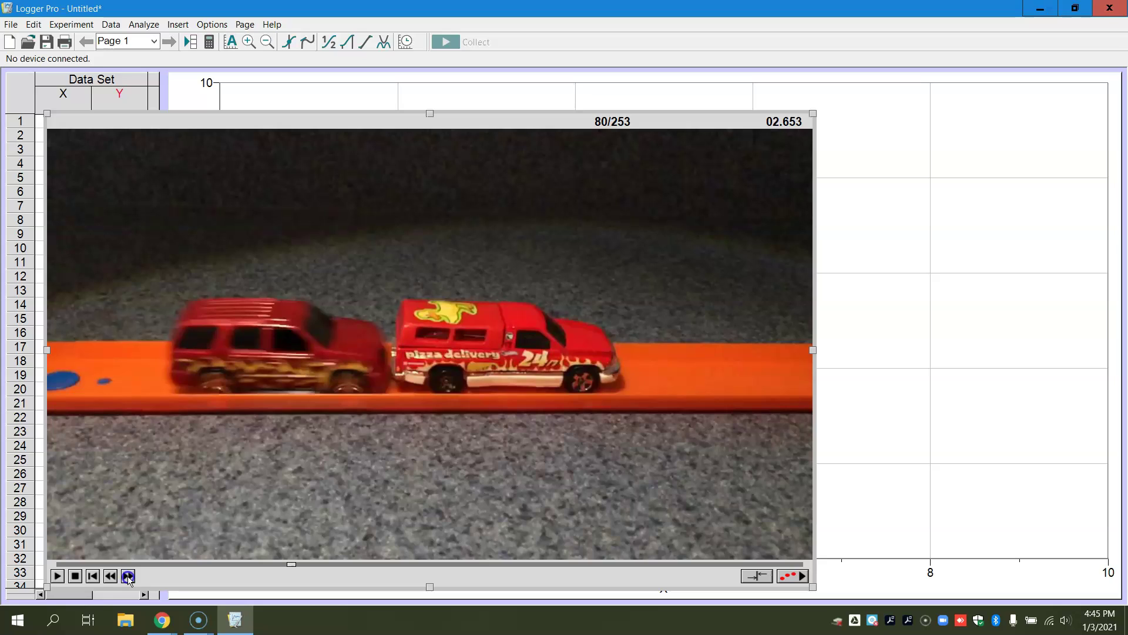
{"action": "left_click", "coordinate": [128, 577]}
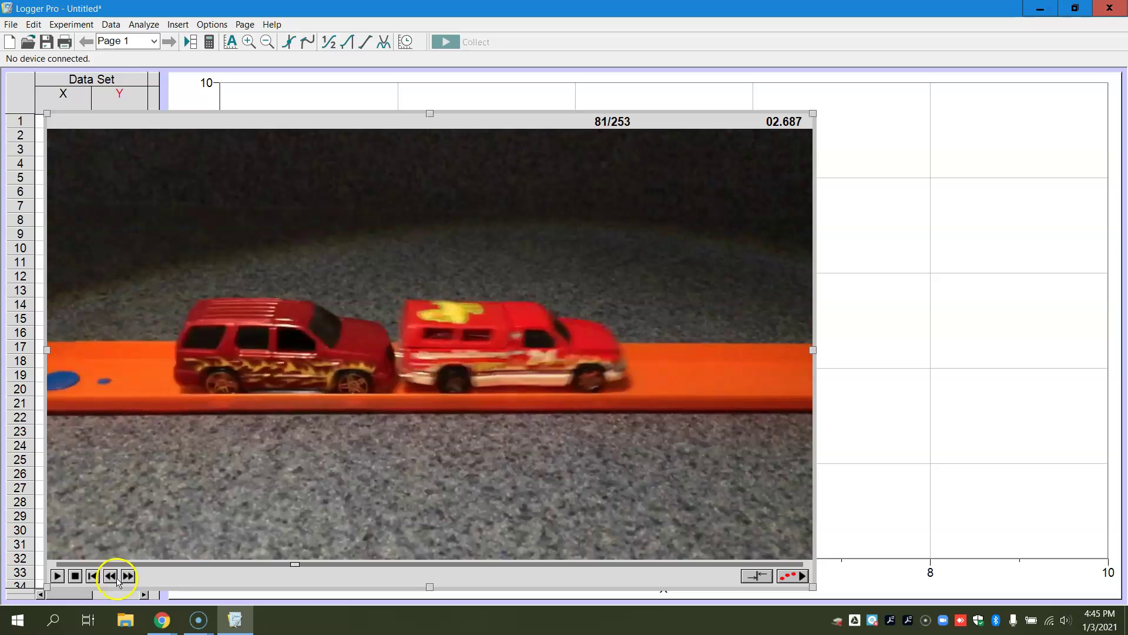
{"action": "left_click", "coordinate": [110, 577]}
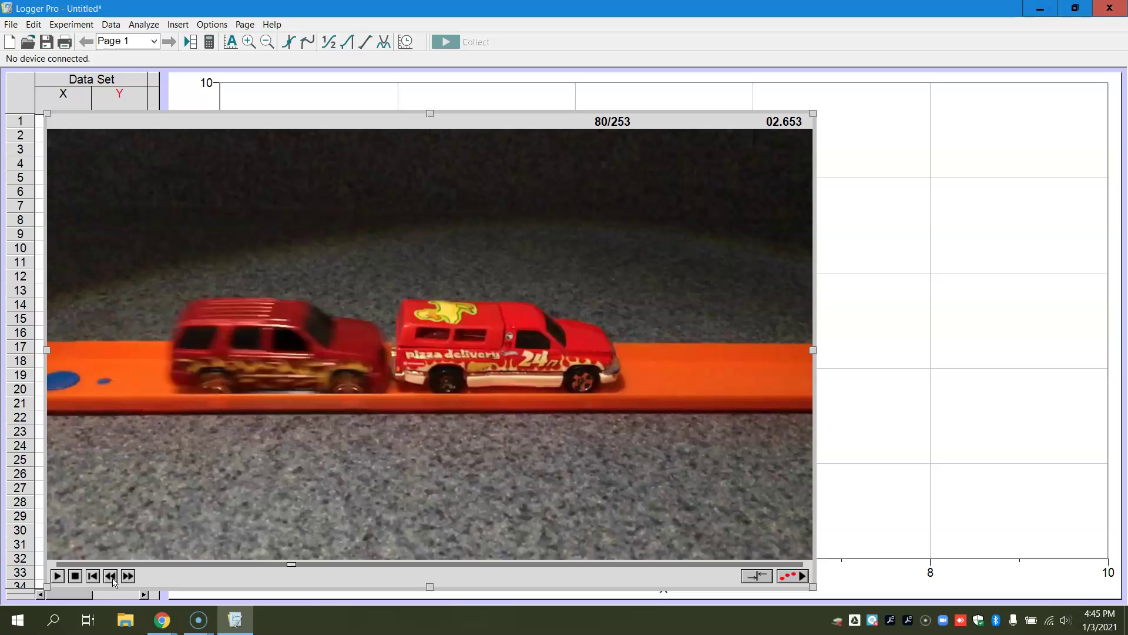
{"action": "left_click", "coordinate": [110, 577]}
{"action": "left_click", "coordinate": [110, 576]}
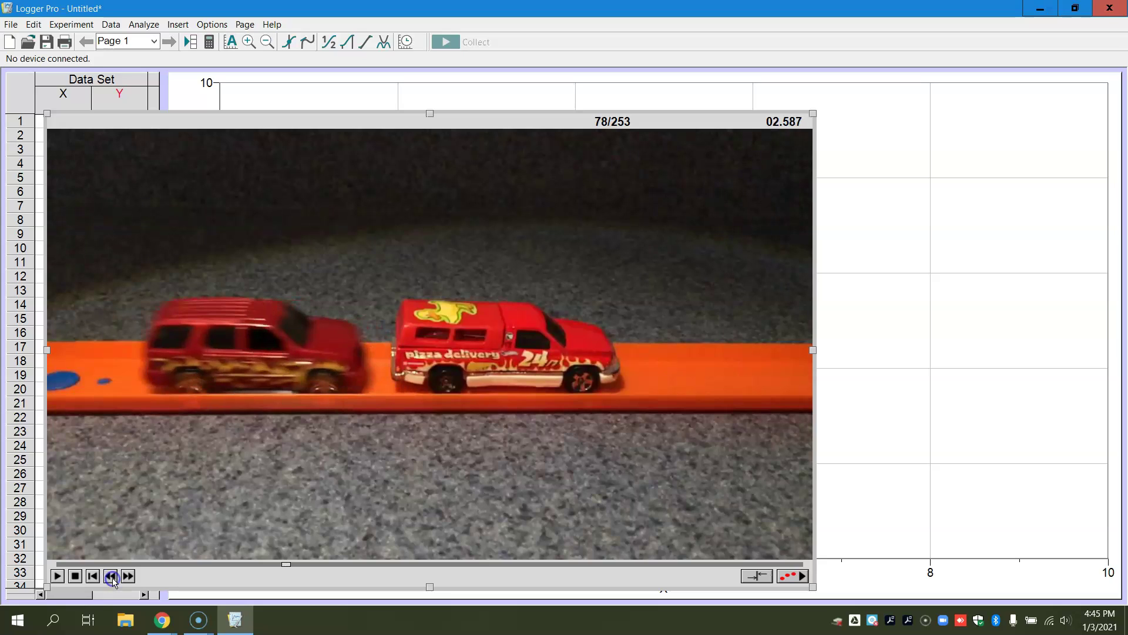
{"action": "left_click", "coordinate": [111, 577]}
{"action": "left_click", "coordinate": [110, 577]}
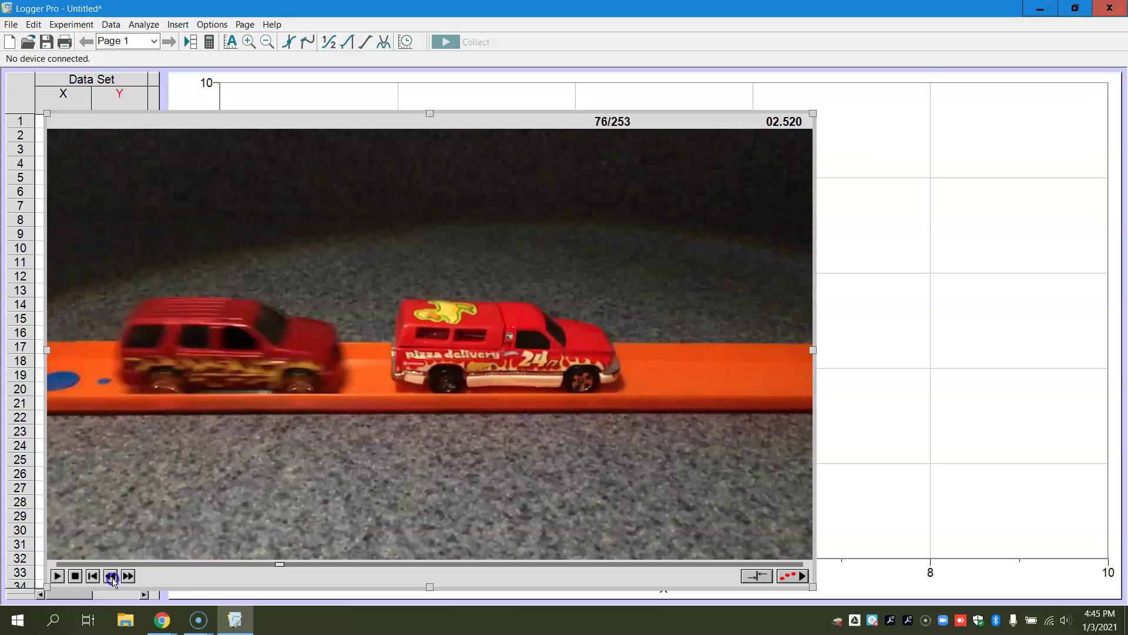
{"action": "left_click", "coordinate": [110, 576]}
{"action": "left_click", "coordinate": [111, 577]}
{"action": "left_click", "coordinate": [111, 577]}
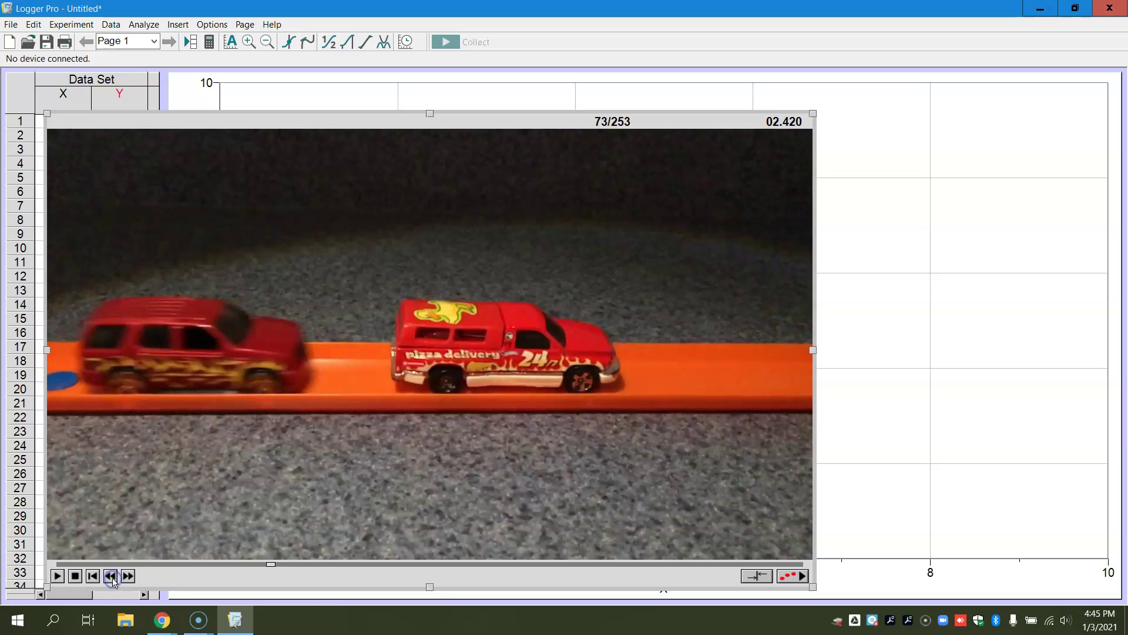
Enable video analysis and draw a scale line along the pizza truck, bumper to bumper.
{"action": "left_click", "coordinate": [791, 576]}
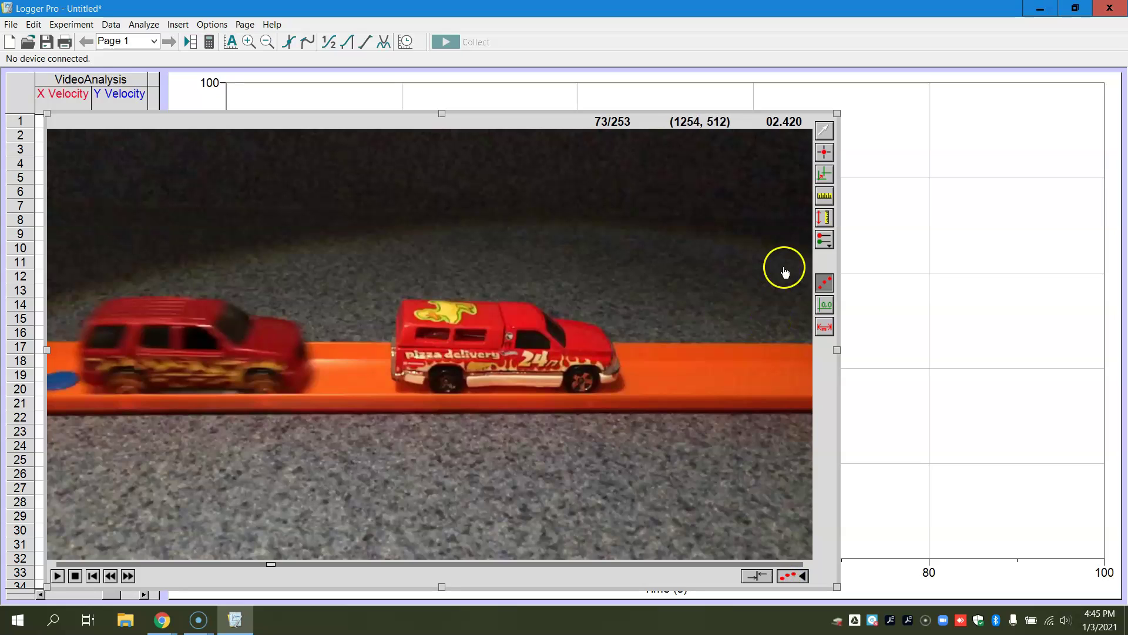
{"action": "left_click", "coordinate": [826, 198]}
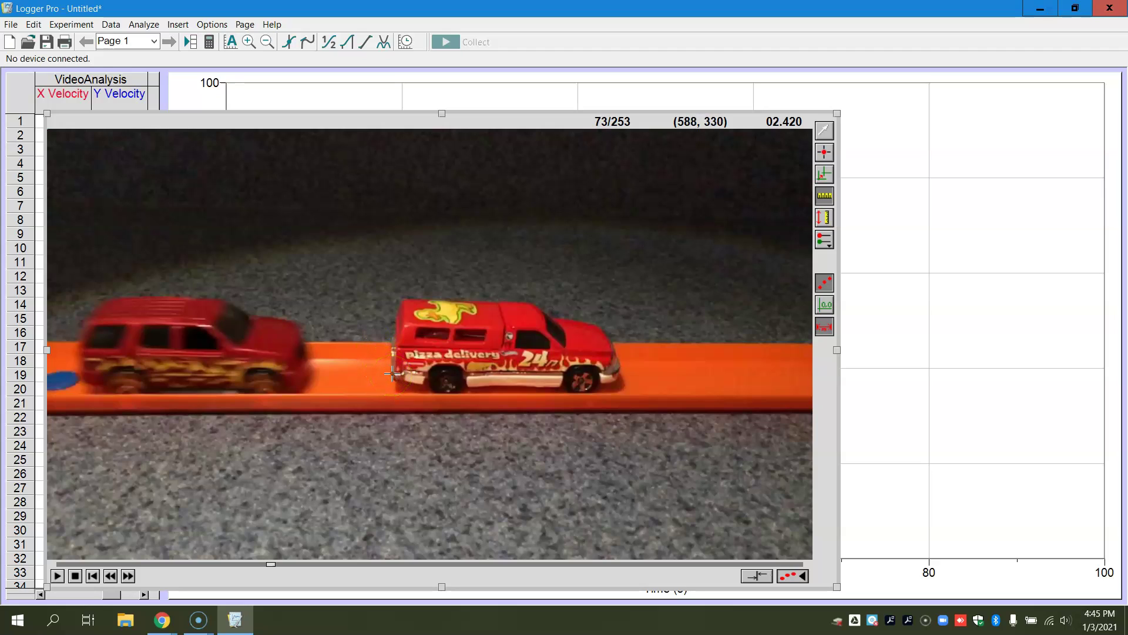
{"action": "left_click_drag", "start_coordinate": [392, 374], "coordinate": [622, 377]}
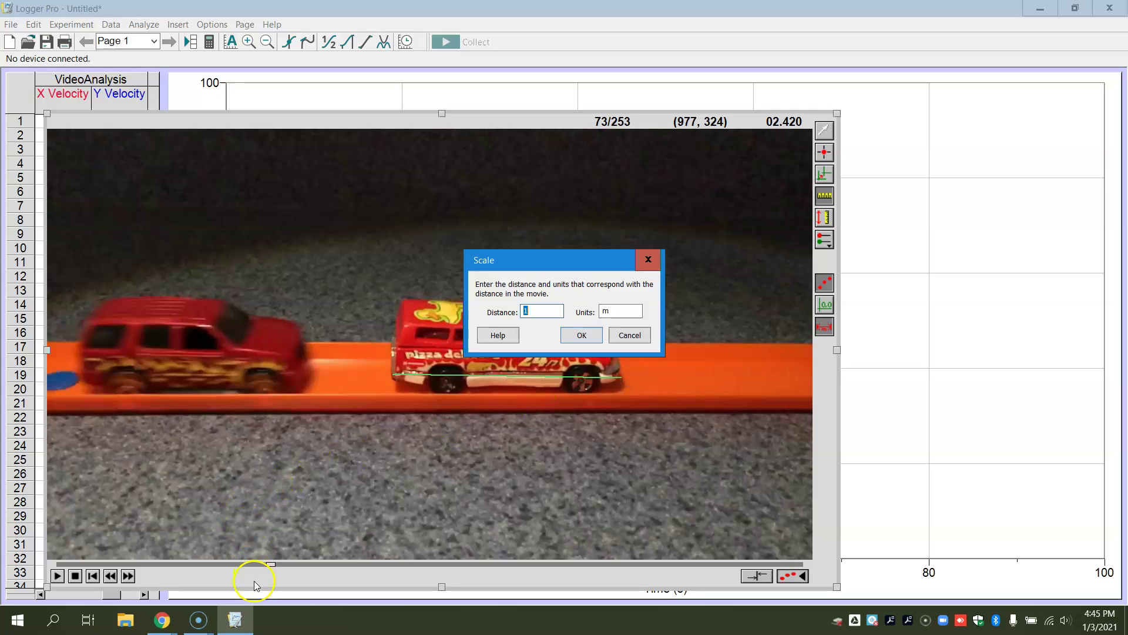
Look up the pizza truck's 8.2 cm length in the data sheet, then return to Logger Pro.
{"action": "mouse_move", "coordinate": [157, 628]}
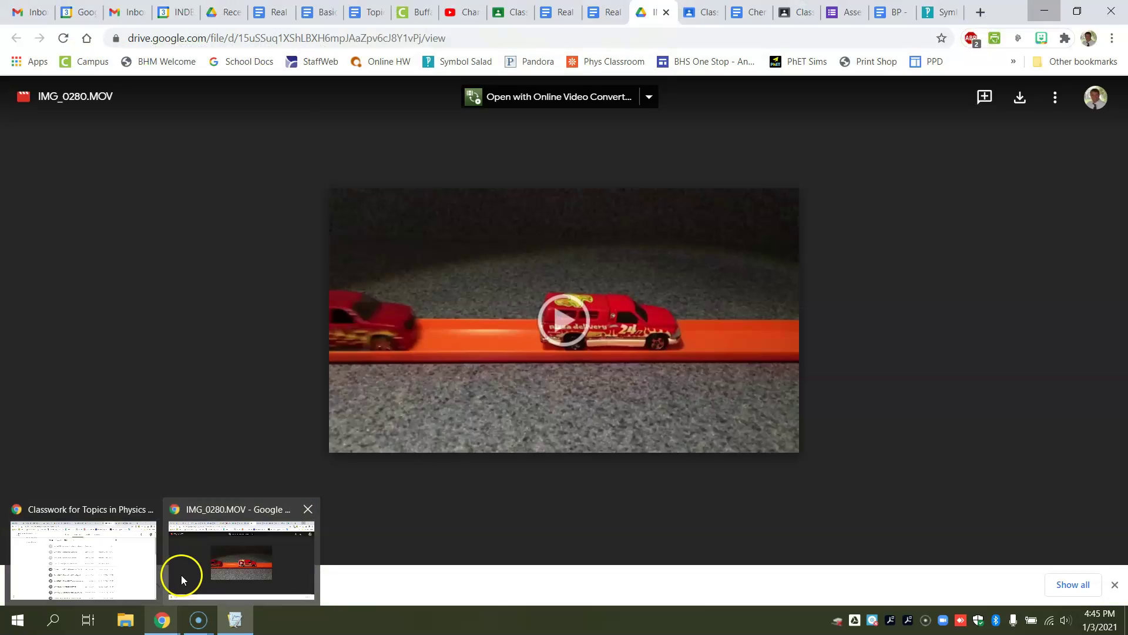
{"action": "left_click", "coordinate": [181, 575]}
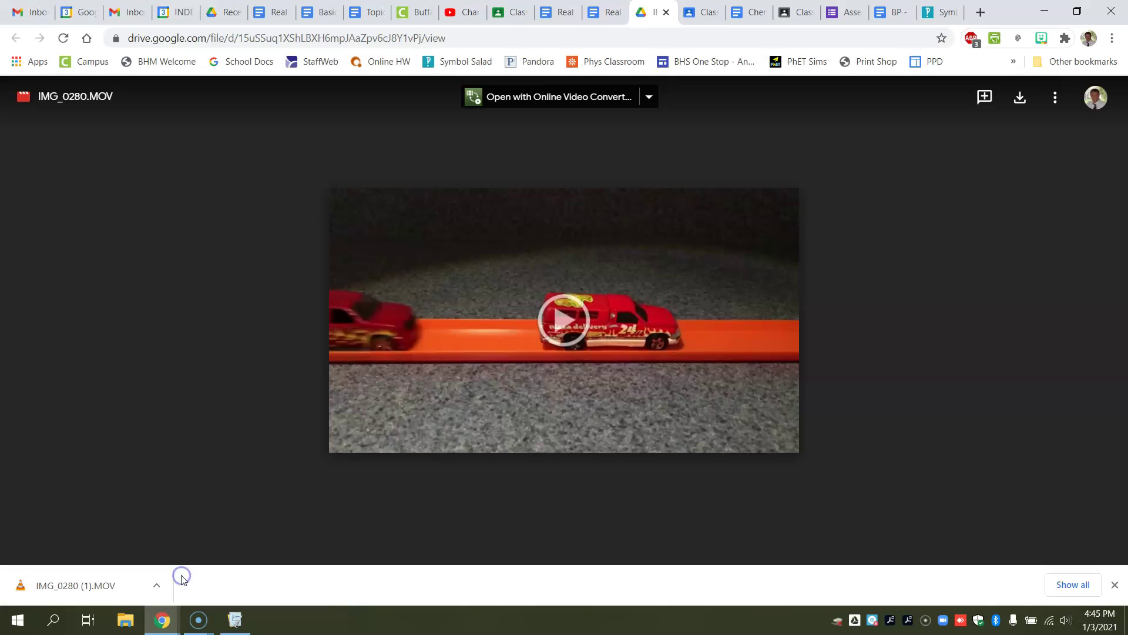
{"action": "left_click", "coordinate": [606, 13]}
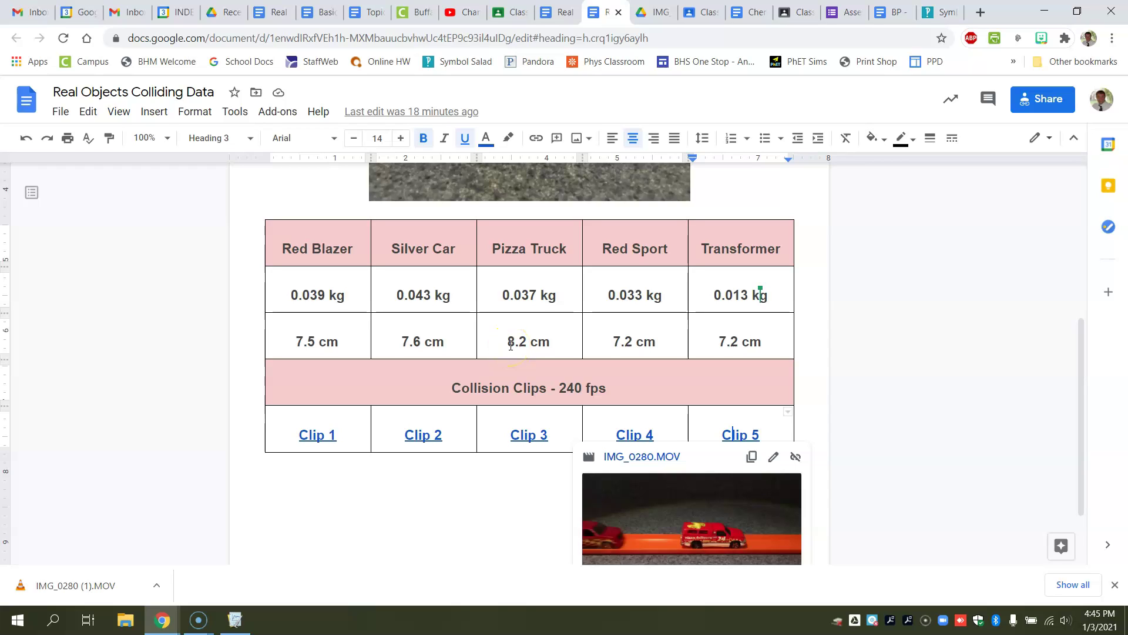
{"action": "left_click", "coordinate": [235, 620]}
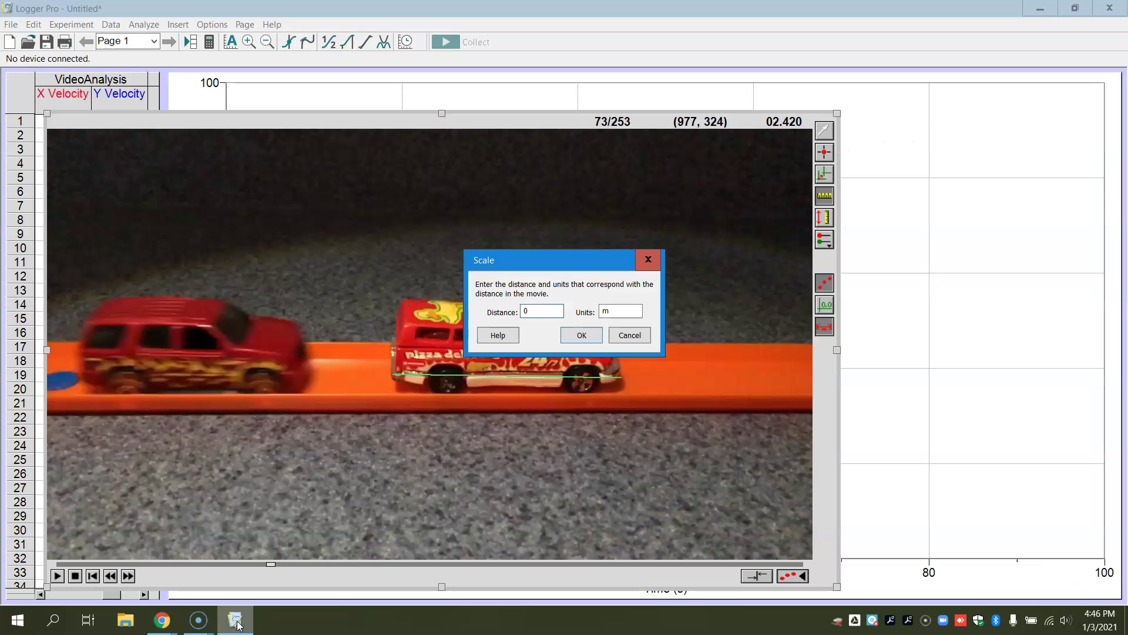
Enter 0.082 m as the scale distance for the truck and confirm.
{"action": "type", "text": "0.082"}
{"action": "left_click", "coordinate": [581, 336]}
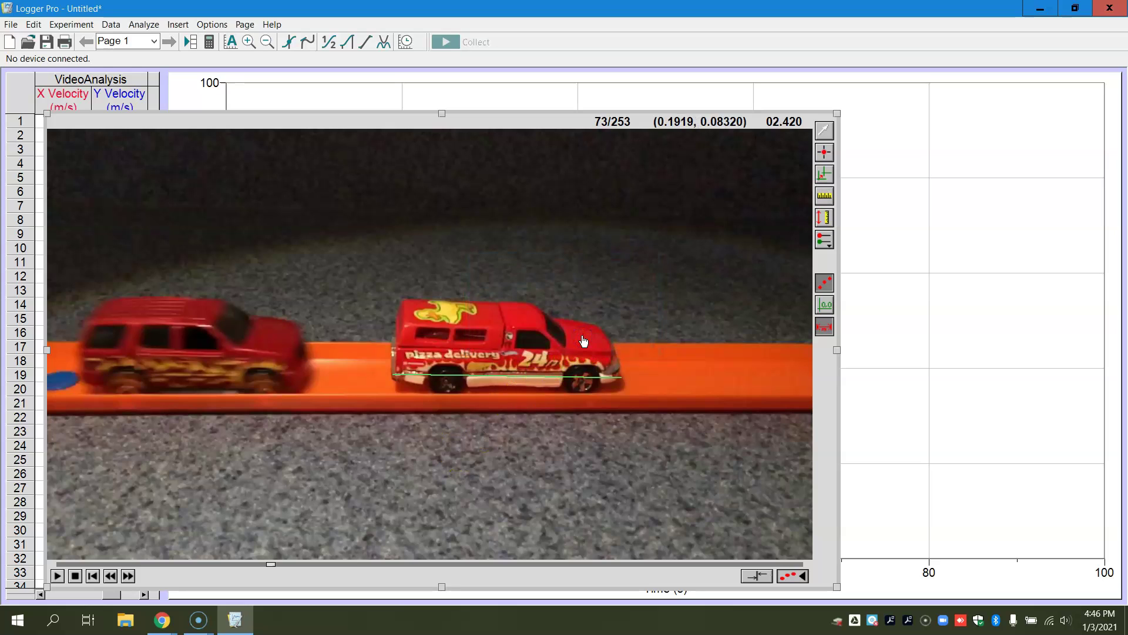
Mark the left car's position at the same spot in frames 73 through 79.
{"action": "left_click", "coordinate": [825, 154]}
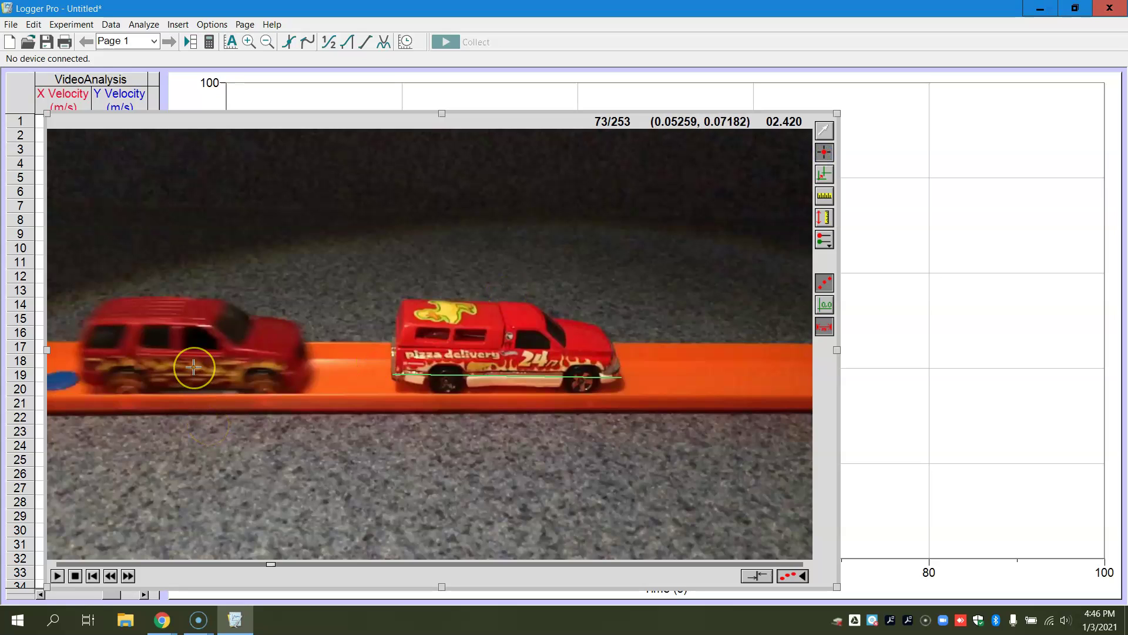
{"action": "mouse_move", "coordinate": [193, 366]}
{"action": "left_mouse_down"}
{"action": "mouse_move", "coordinate": [202, 340]}
{"action": "mouse_move", "coordinate": [218, 352]}
{"action": "mouse_move", "coordinate": [189, 353]}
{"action": "mouse_move", "coordinate": [181, 341]}
{"action": "mouse_move", "coordinate": [220, 350]}
{"action": "left_mouse_up"}
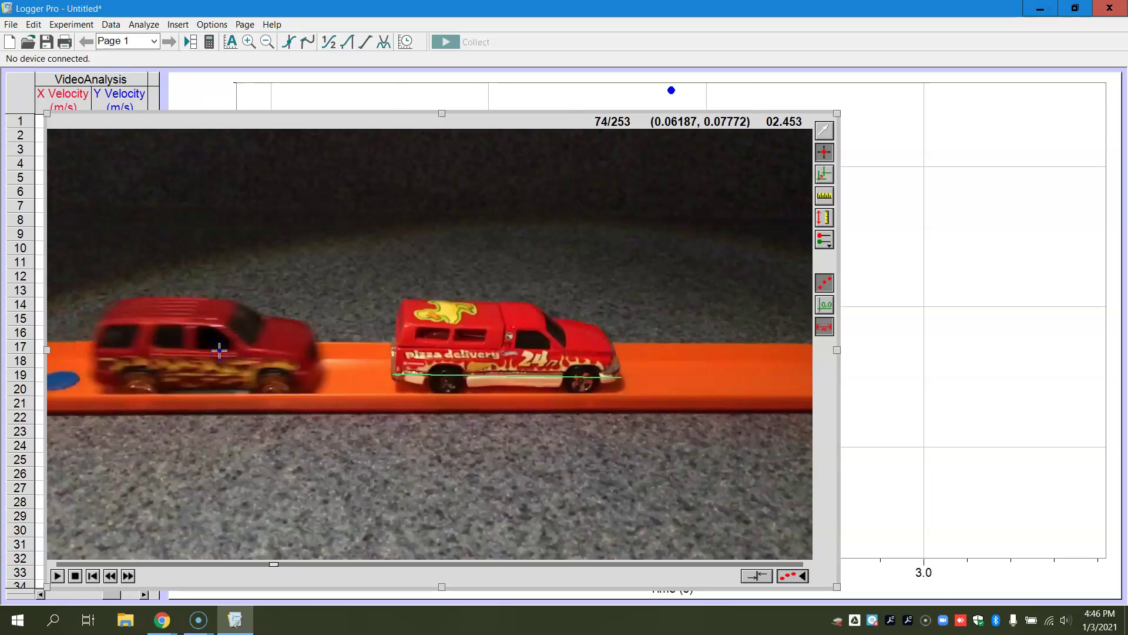
{"action": "left_click_drag", "start_coordinate": [229, 350], "coordinate": [234, 350]}
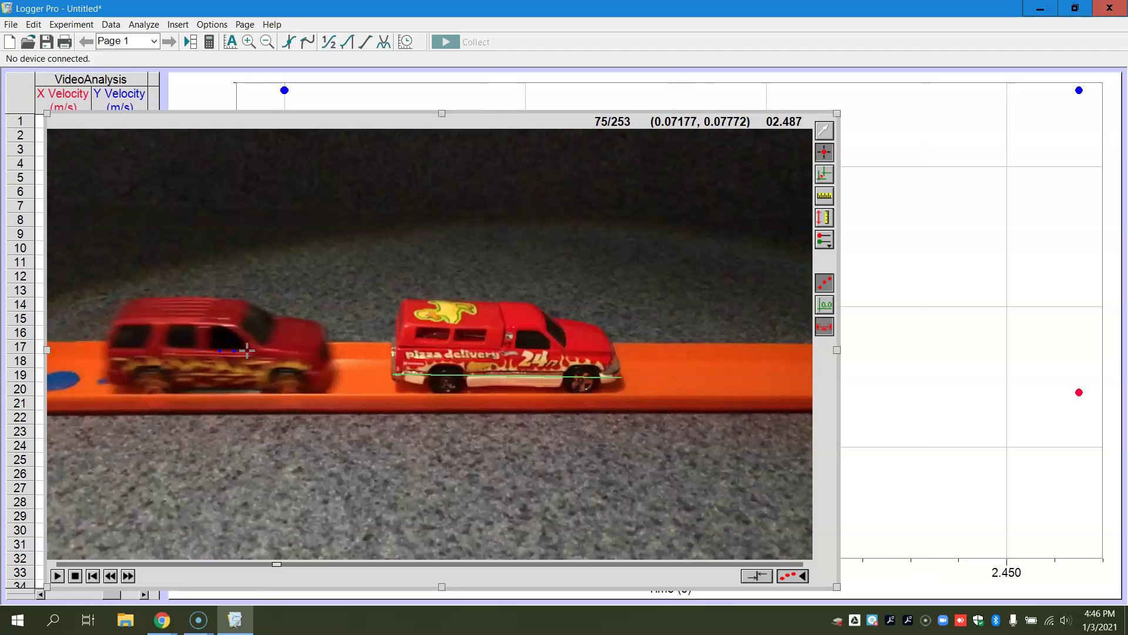
{"action": "left_click", "coordinate": [246, 350]}
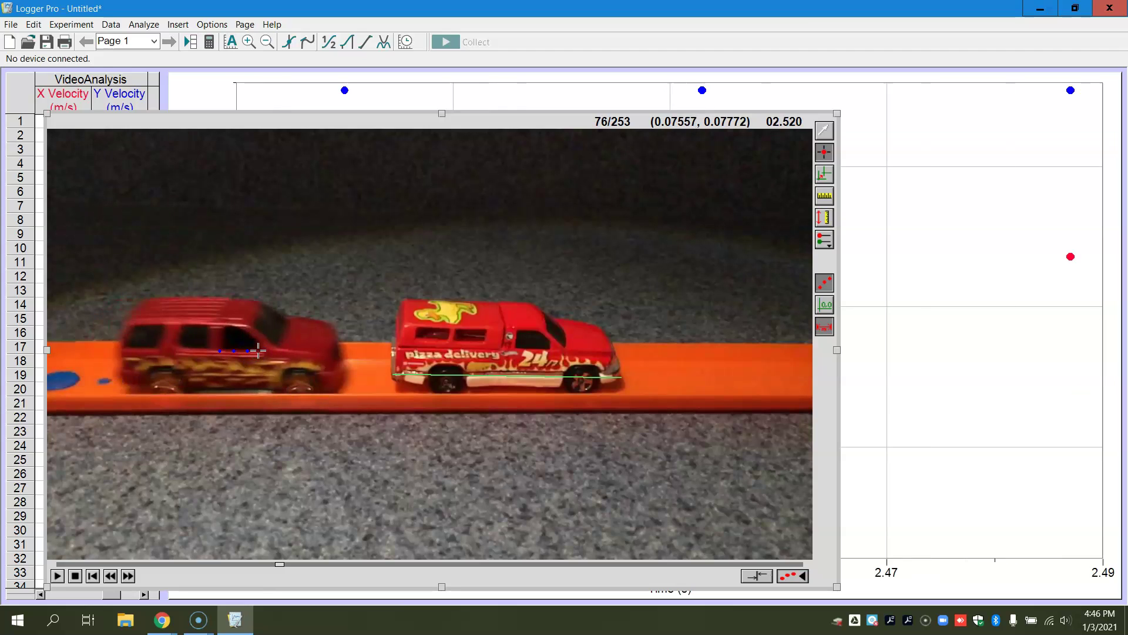
{"action": "left_click", "coordinate": [261, 351]}
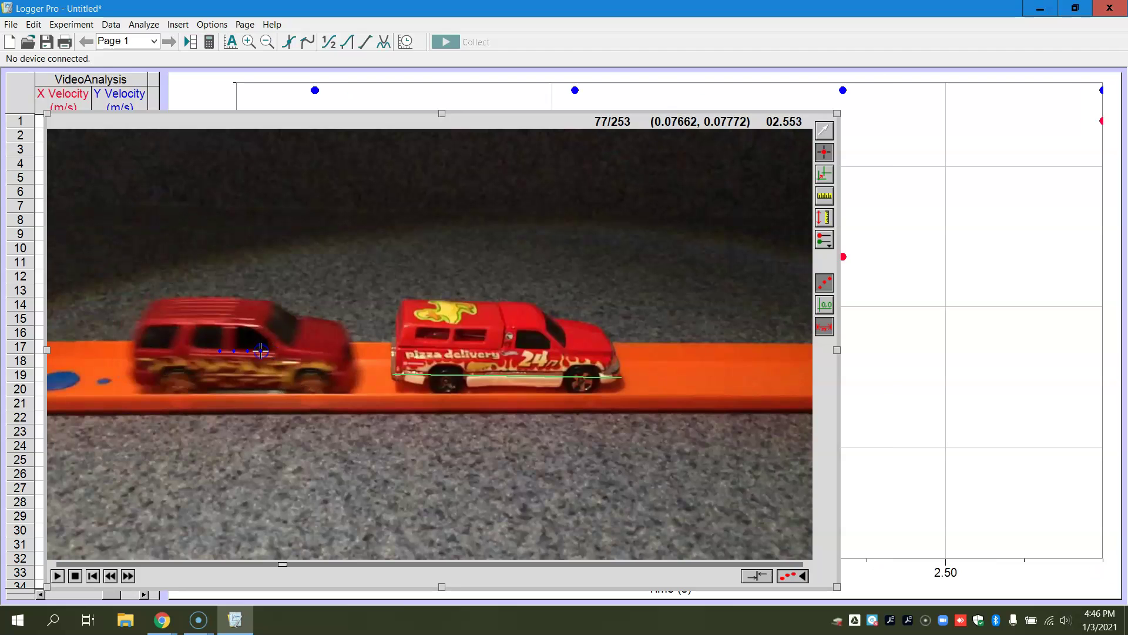
{"action": "left_click", "coordinate": [274, 351]}
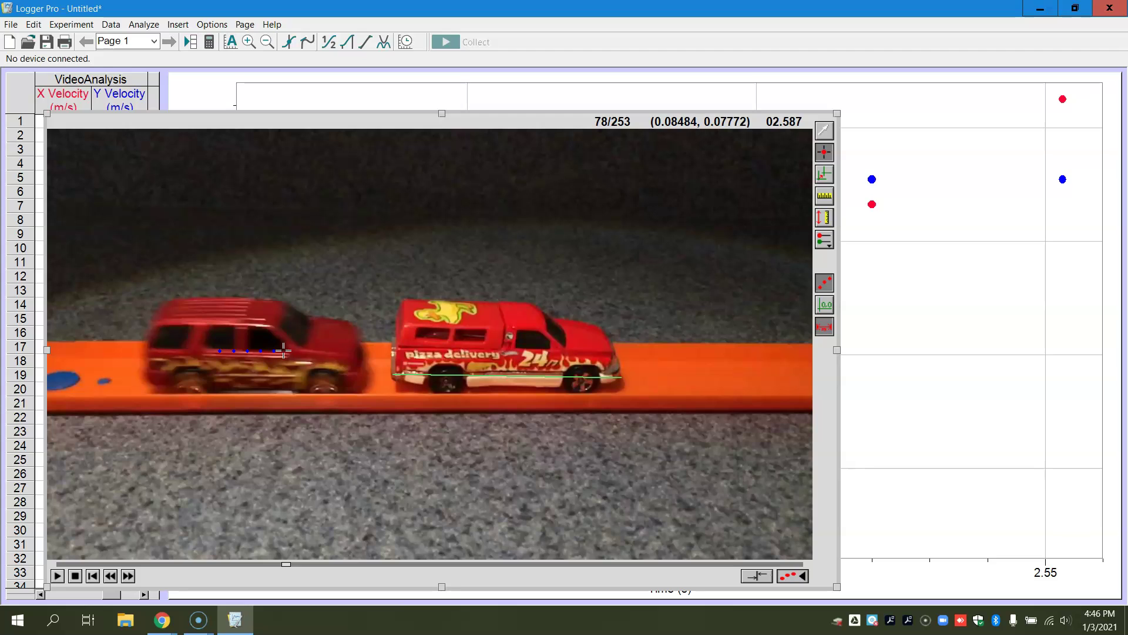
{"action": "left_click", "coordinate": [285, 350]}
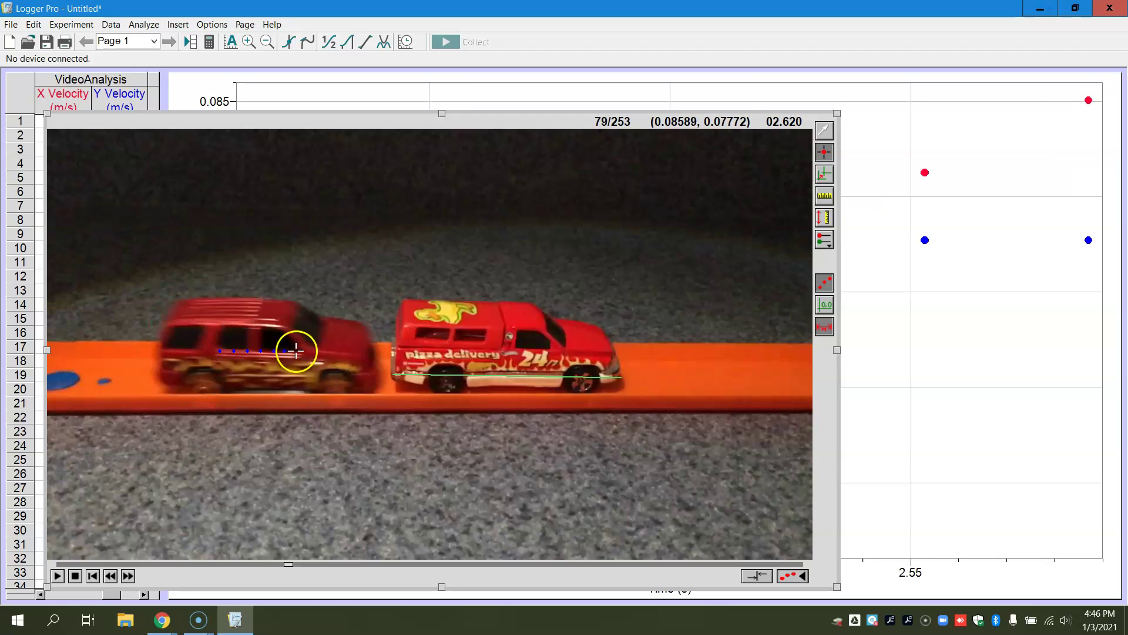
{"action": "left_click", "coordinate": [298, 350]}
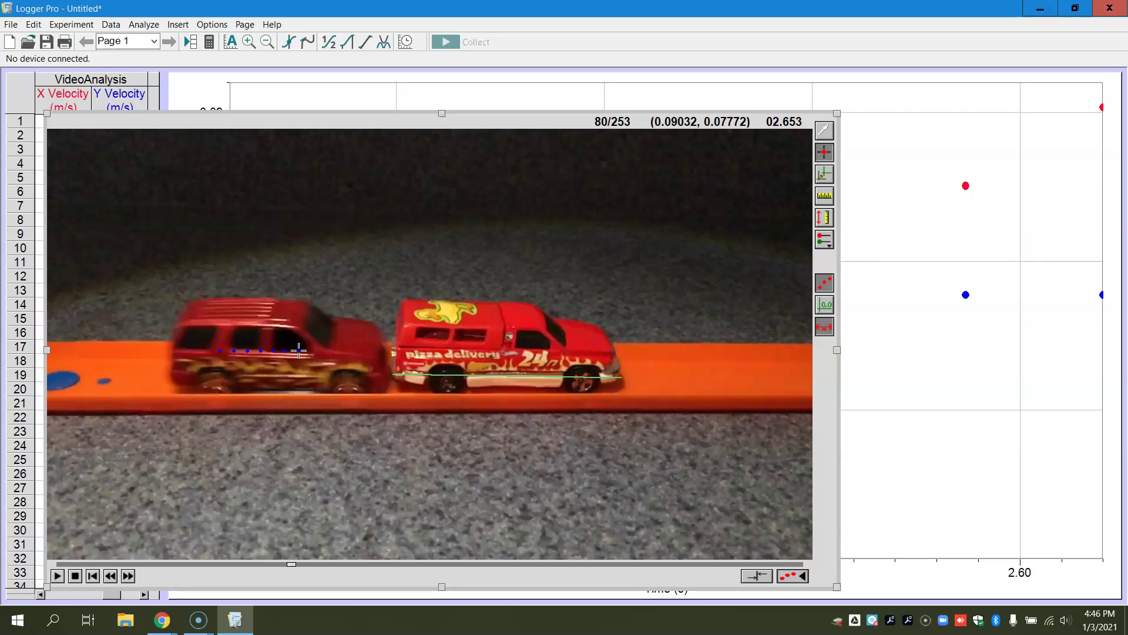
Override the movie's 30.17 fps frame rate with 240 fps in Movie Options.
{"action": "left_click", "coordinate": [246, 25]}
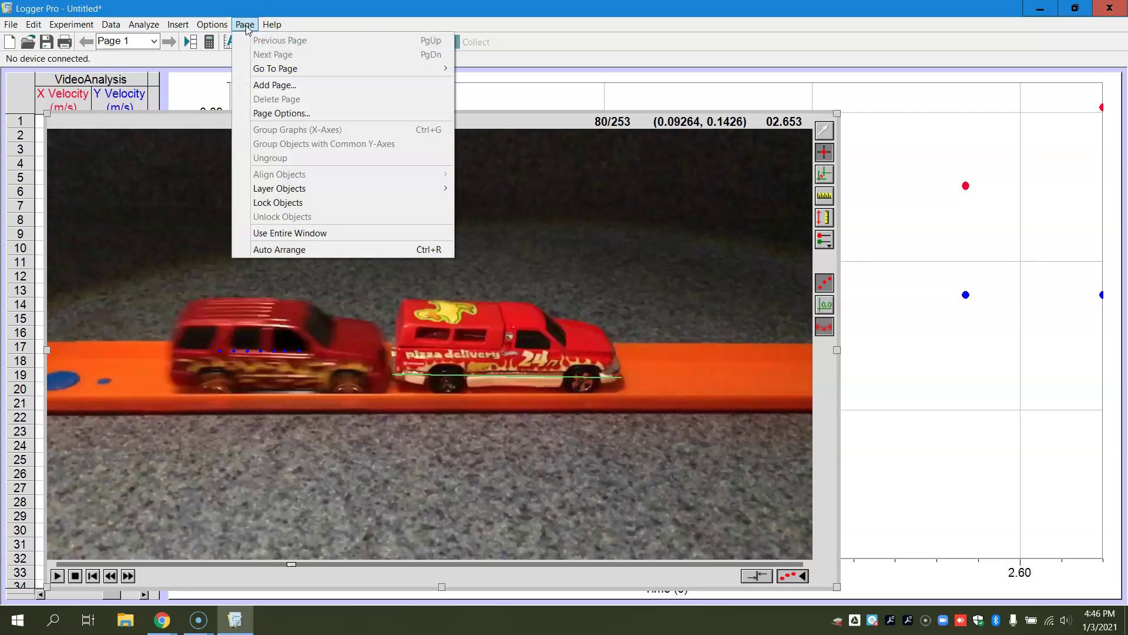
{"action": "mouse_move", "coordinate": [211, 25]}
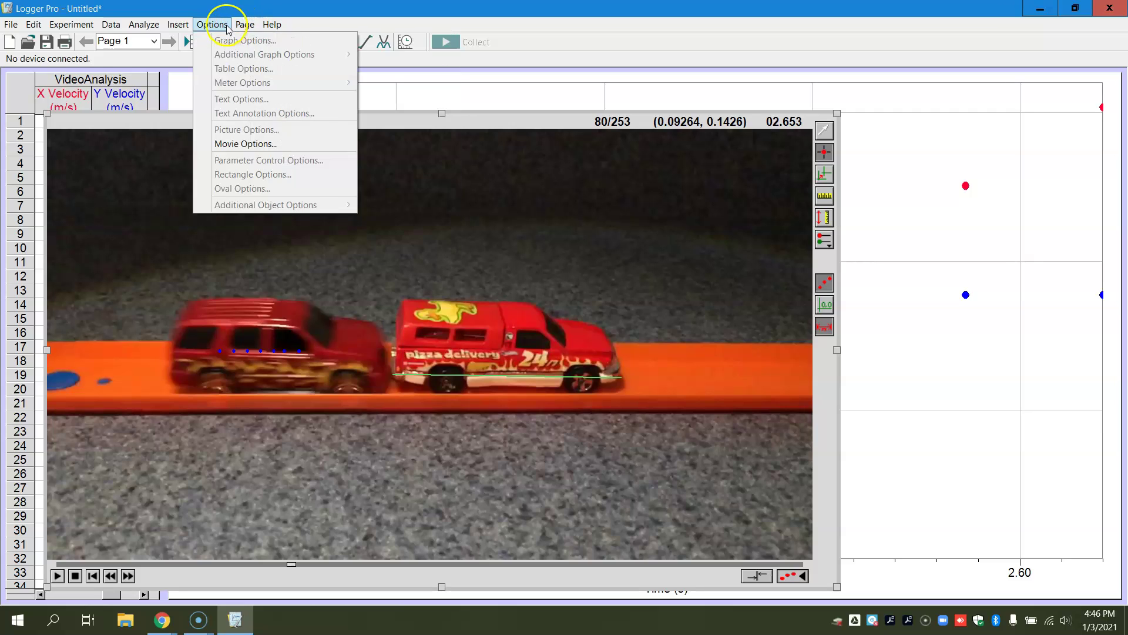
{"action": "left_click", "coordinate": [224, 147]}
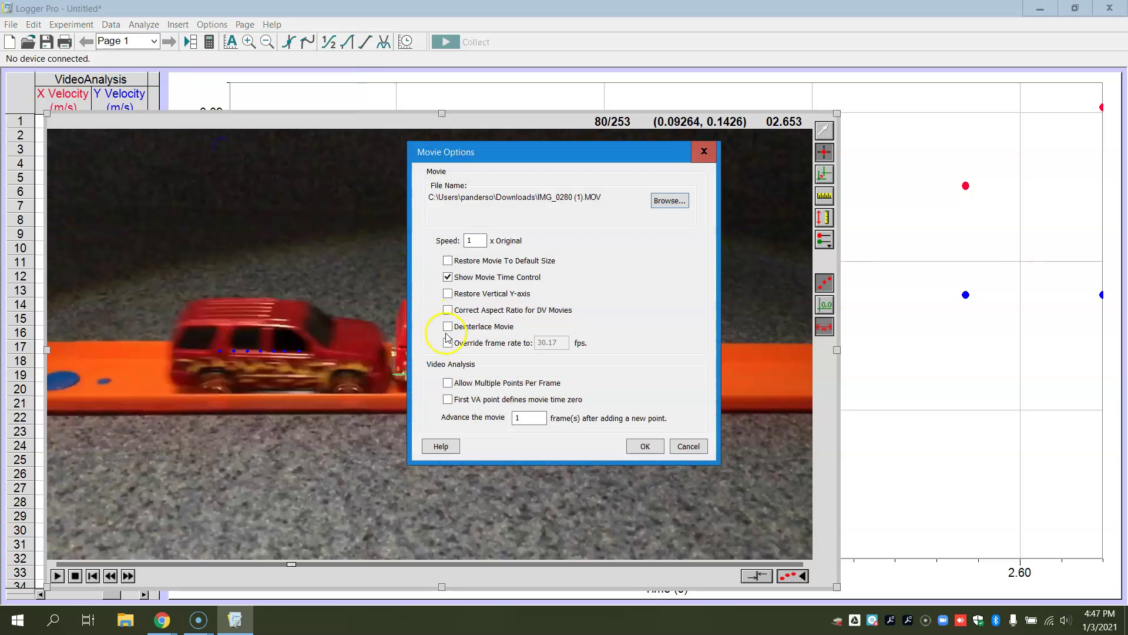
{"action": "left_click", "coordinate": [447, 343]}
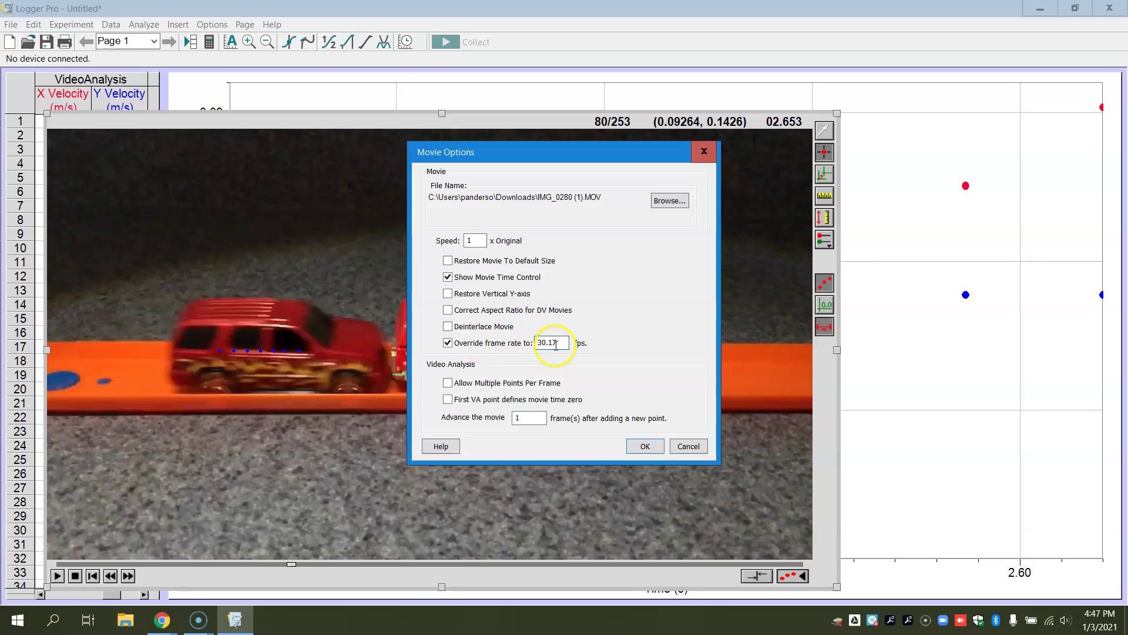
{"action": "left_click_drag", "start_coordinate": [556, 345], "coordinate": [529, 344]}
{"action": "type", "text": "240"}
{"action": "left_click", "coordinate": [645, 447]}
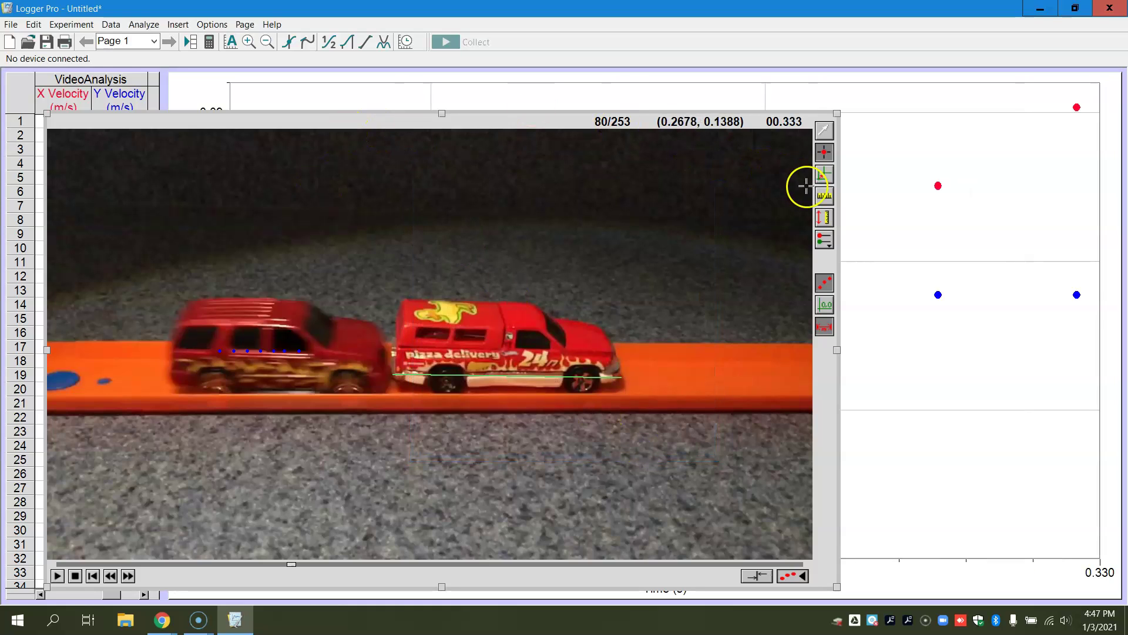
{"action": "left_click", "coordinate": [825, 174]}
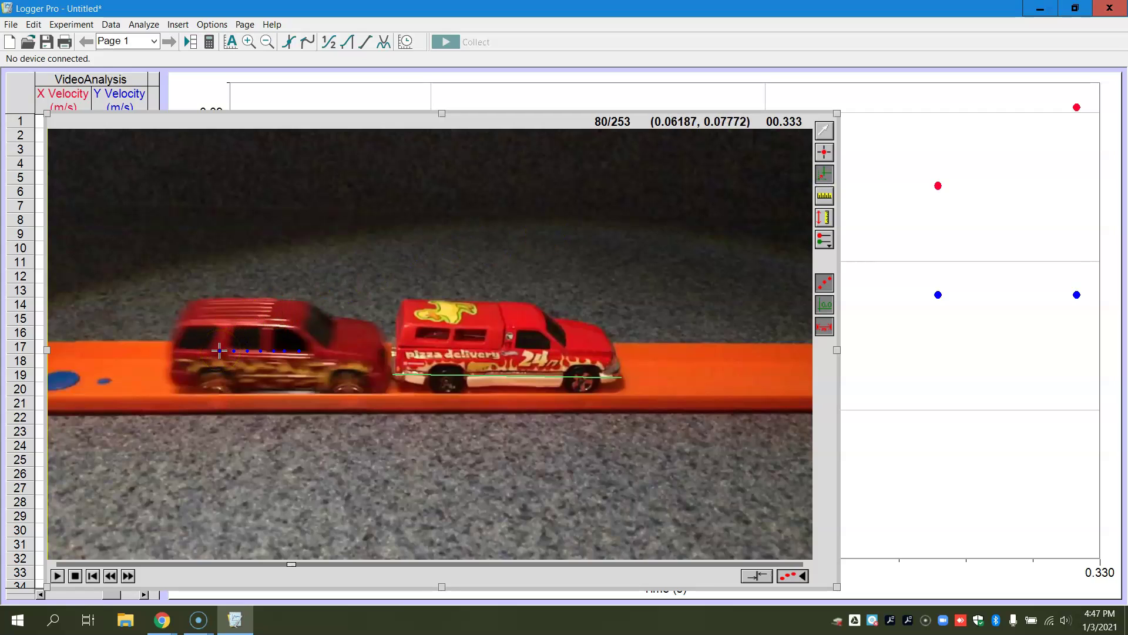
Place the origin at the left car's first point and auto-arrange the page.
{"action": "left_click", "coordinate": [219, 350]}
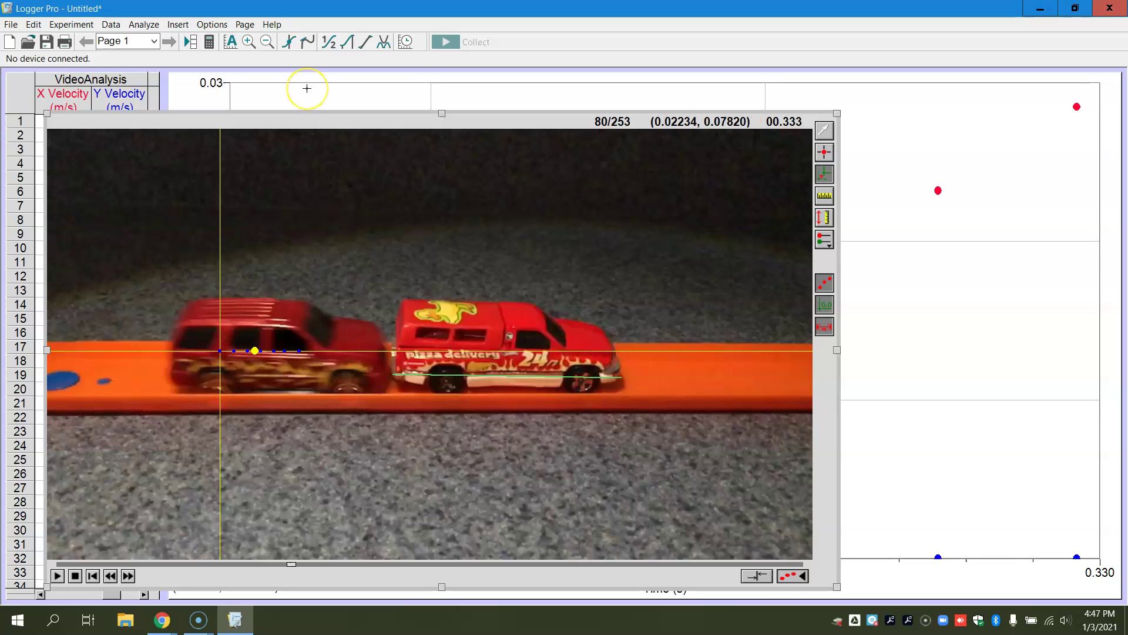
{"action": "left_click", "coordinate": [244, 24]}
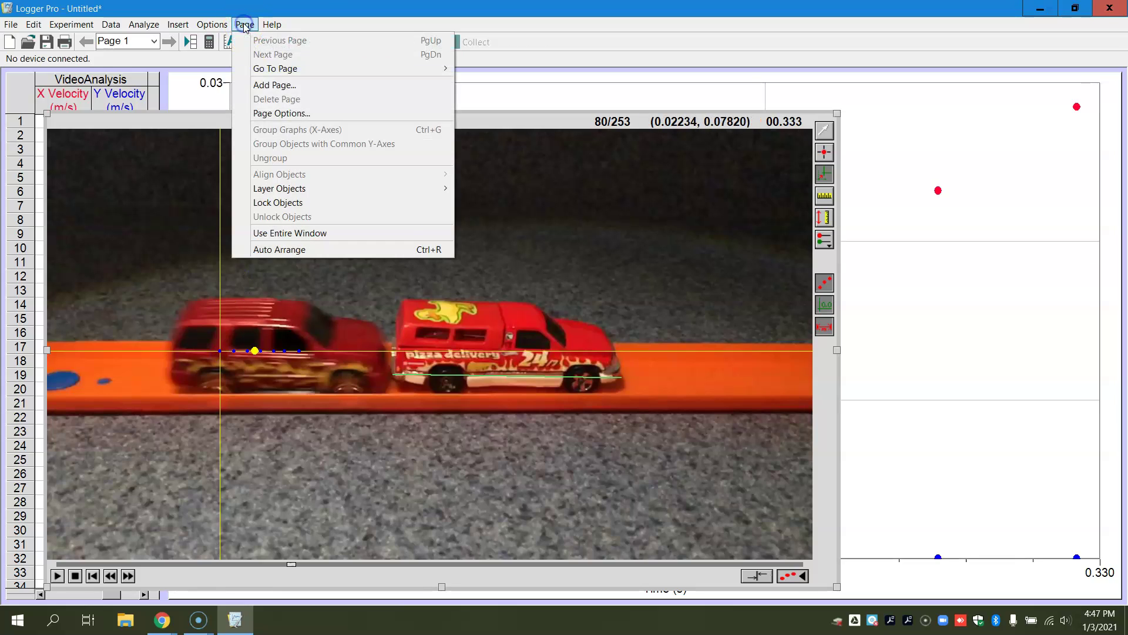
{"action": "left_click", "coordinate": [270, 249]}
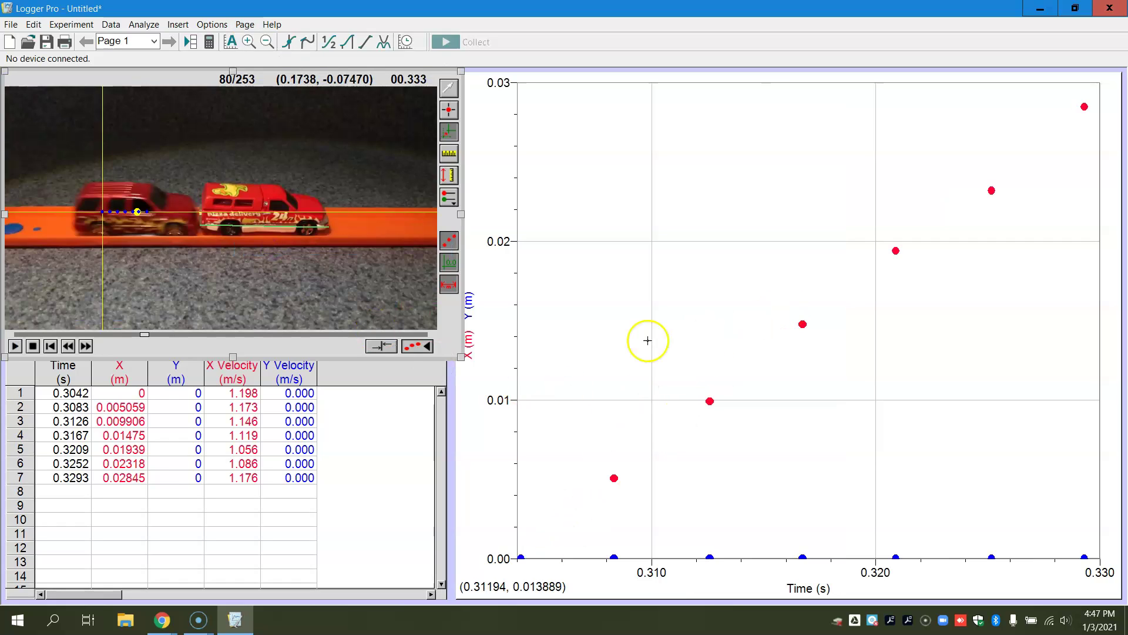
Plot X against time and fit a line, giving a 1.117 m/s slope.
{"action": "left_click", "coordinate": [471, 306]}
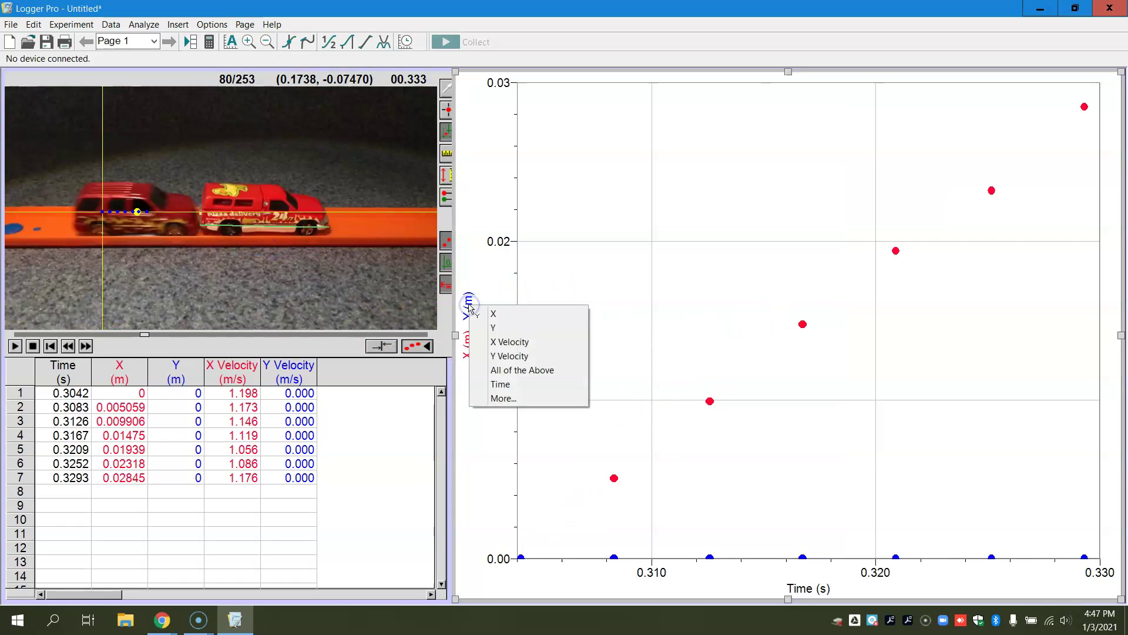
{"action": "left_click", "coordinate": [492, 313]}
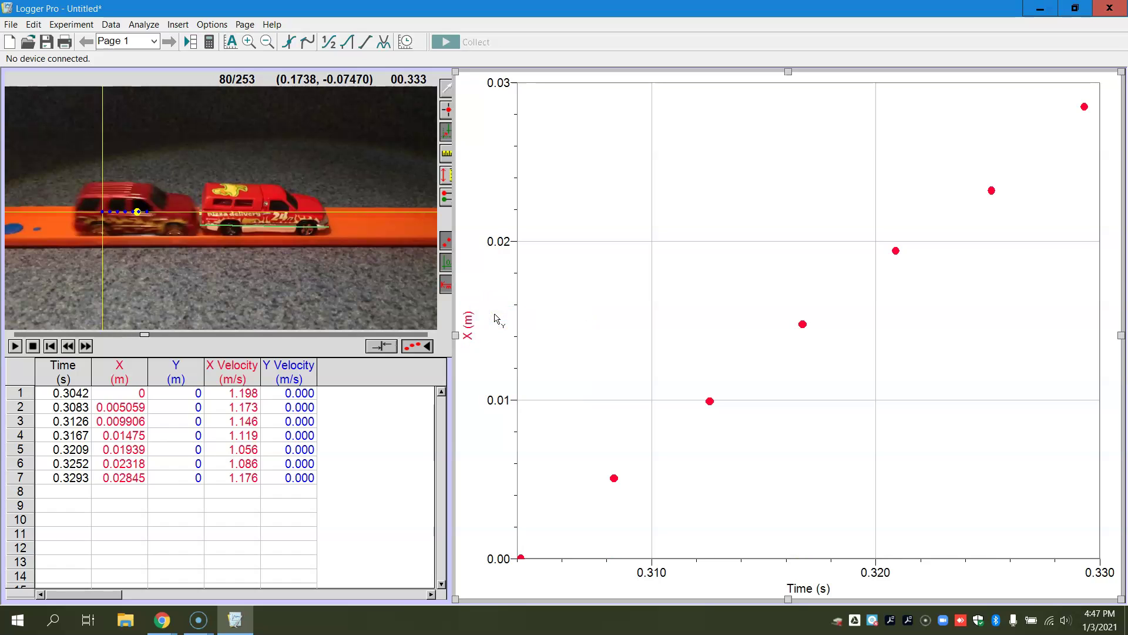
{"action": "left_click", "coordinate": [363, 42]}
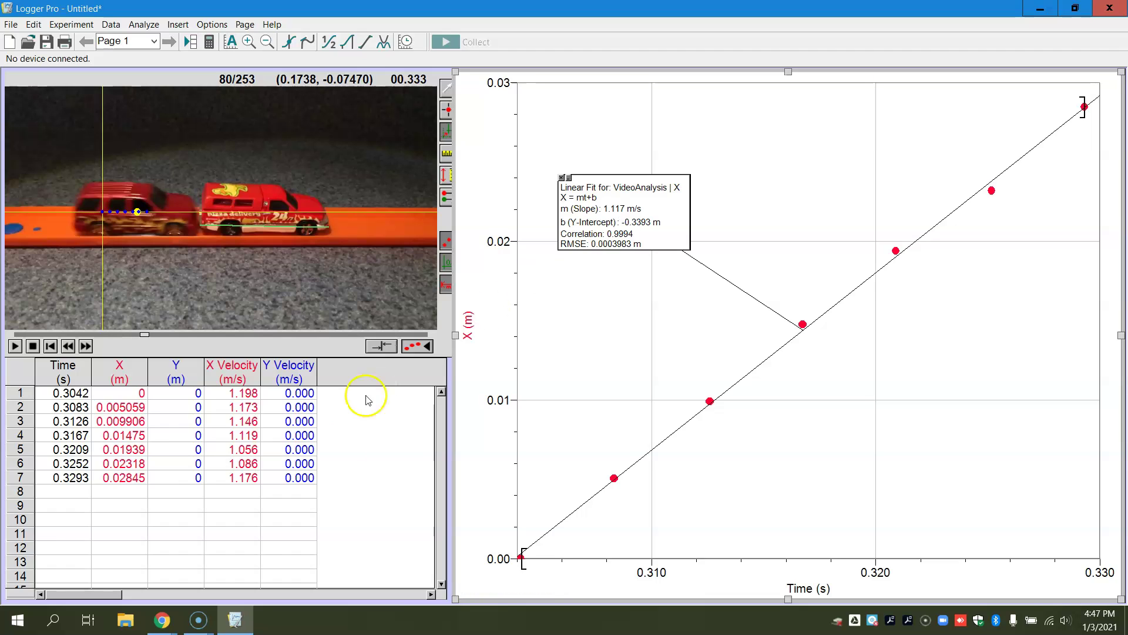
Bring up the Real Objects Colliding Lab document in Google Docs.
{"action": "mouse_move", "coordinate": [235, 619]}
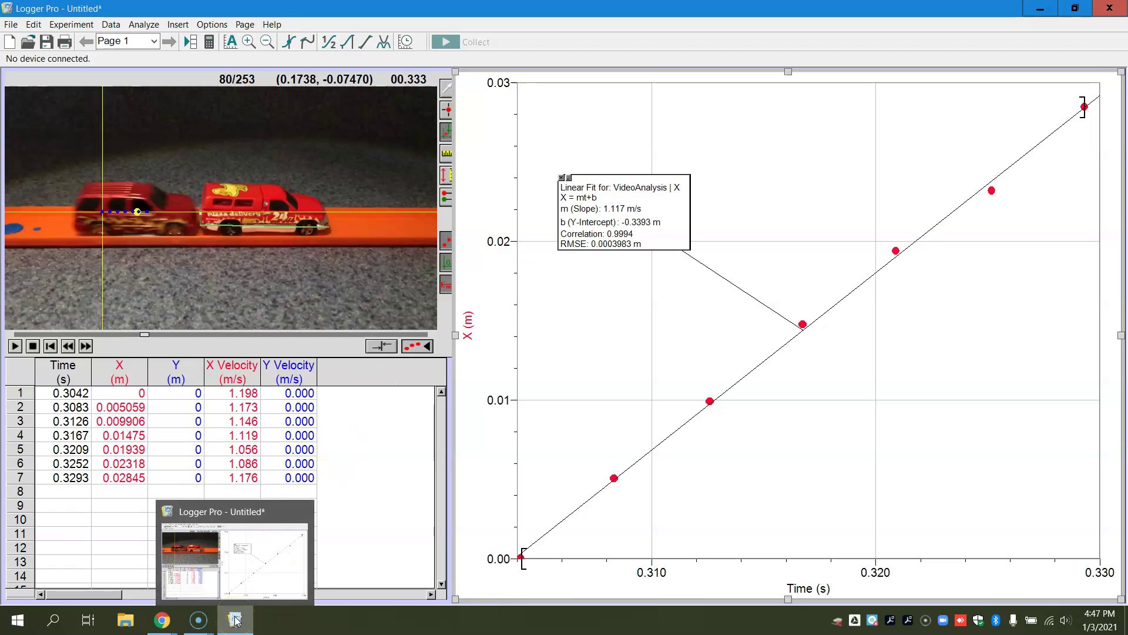
{"action": "mouse_move", "coordinate": [162, 619]}
{"action": "left_click", "coordinate": [197, 596]}
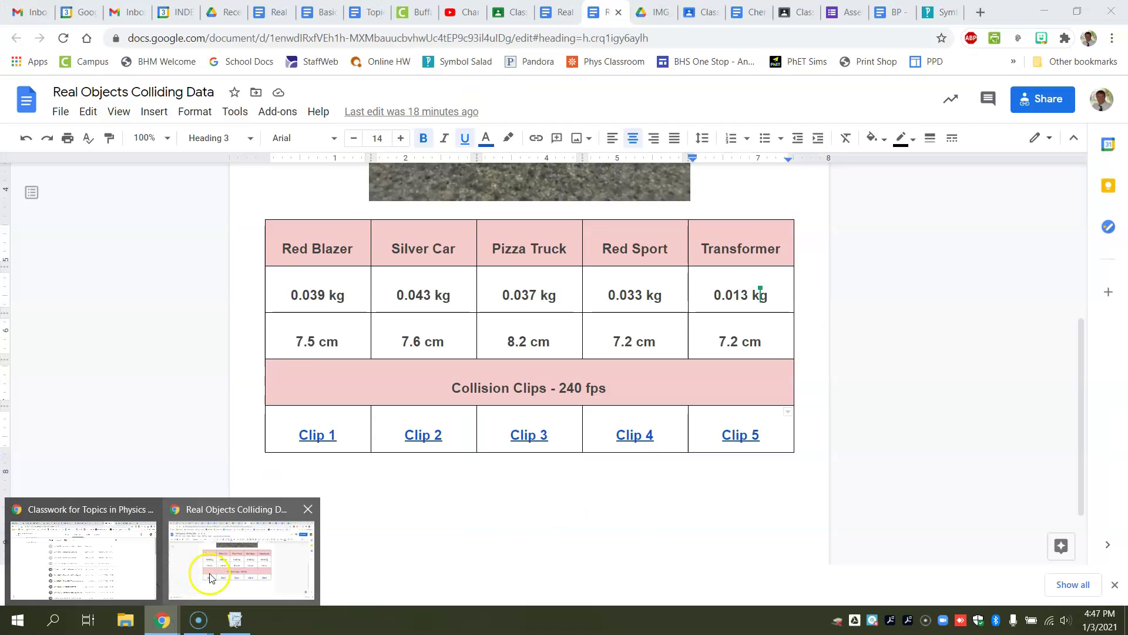
{"action": "left_click", "coordinate": [558, 12]}
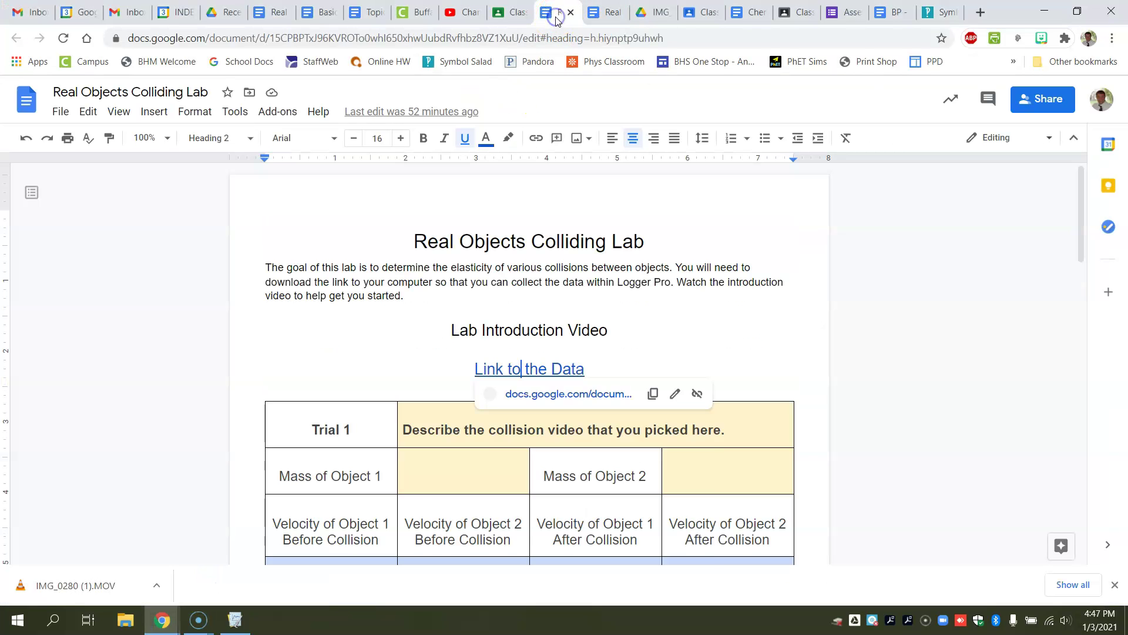
{"action": "left_click", "coordinate": [435, 430]}
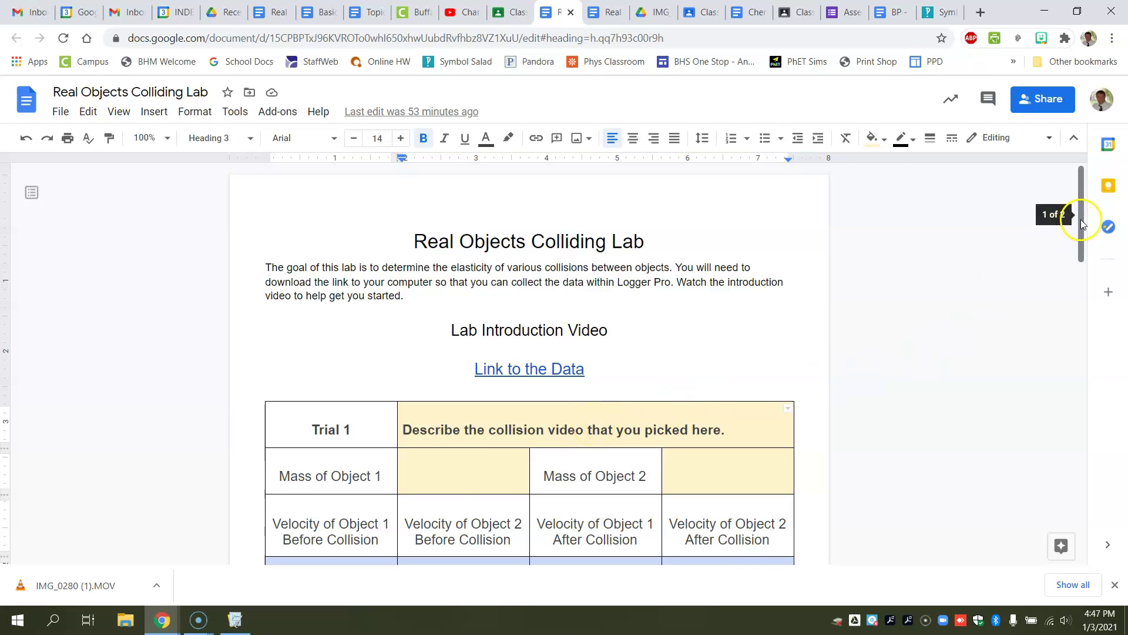
Scroll the Trial 1 table to the Percentage of Elasticity row, then return to Logger Pro.
{"action": "left_click_drag", "start_coordinate": [1082, 216], "coordinate": [1105, 253]}
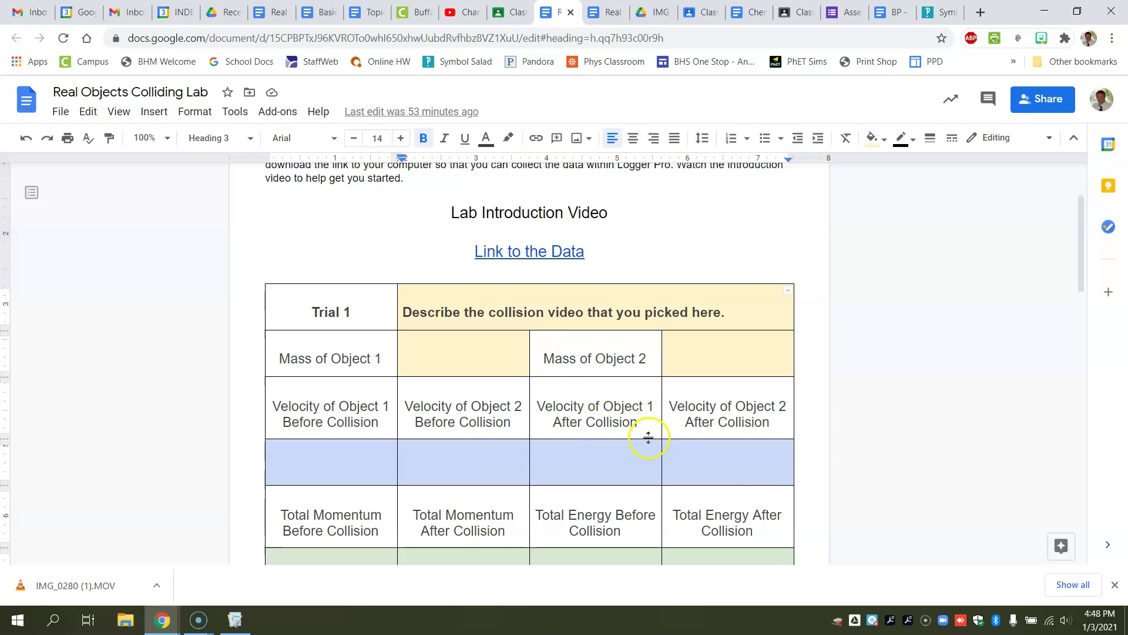
{"action": "left_click", "coordinate": [1081, 250]}
{"action": "left_click_drag", "start_coordinate": [1080, 250], "coordinate": [1080, 285]}
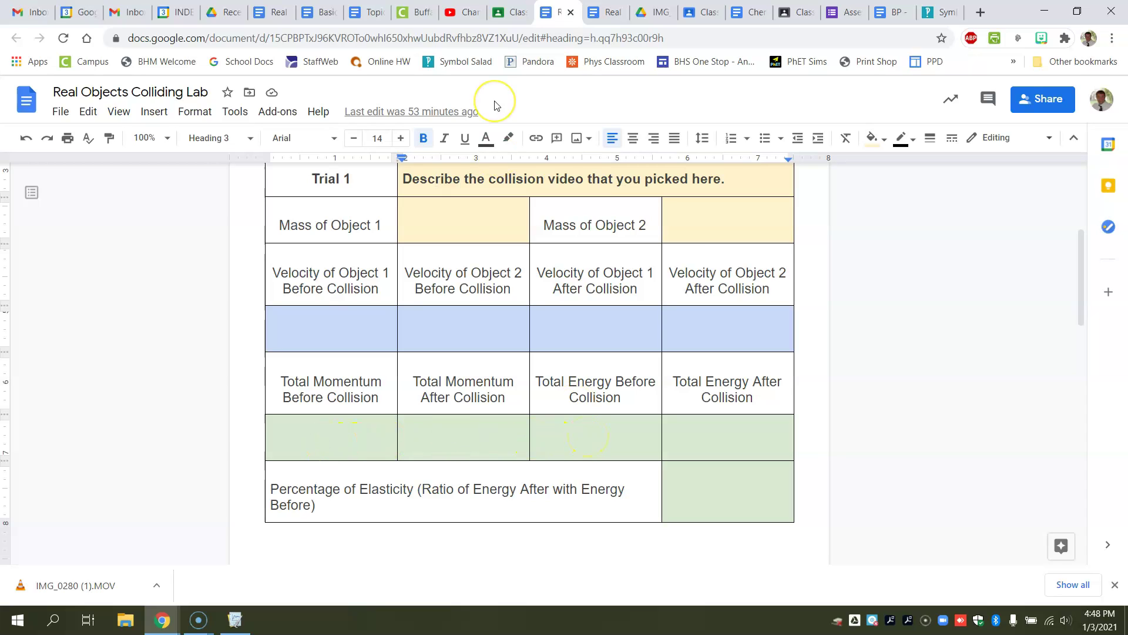
{"action": "left_click", "coordinate": [232, 623]}
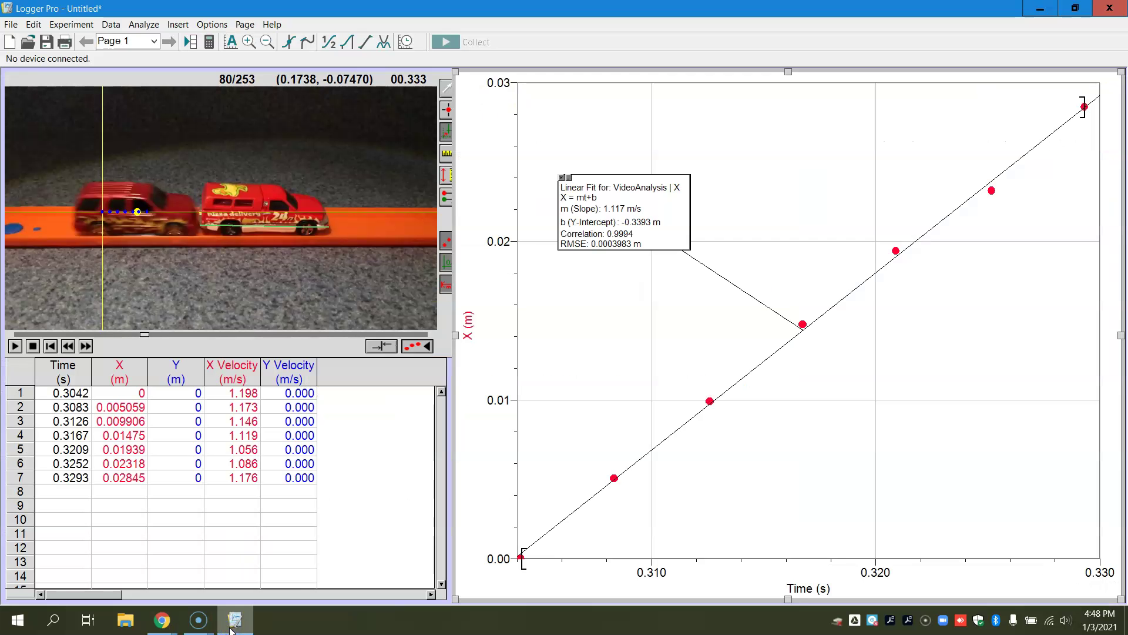
Enlarge the video panel and advance to frame 81 with the Add Point tool ready.
{"action": "left_click", "coordinate": [213, 465]}
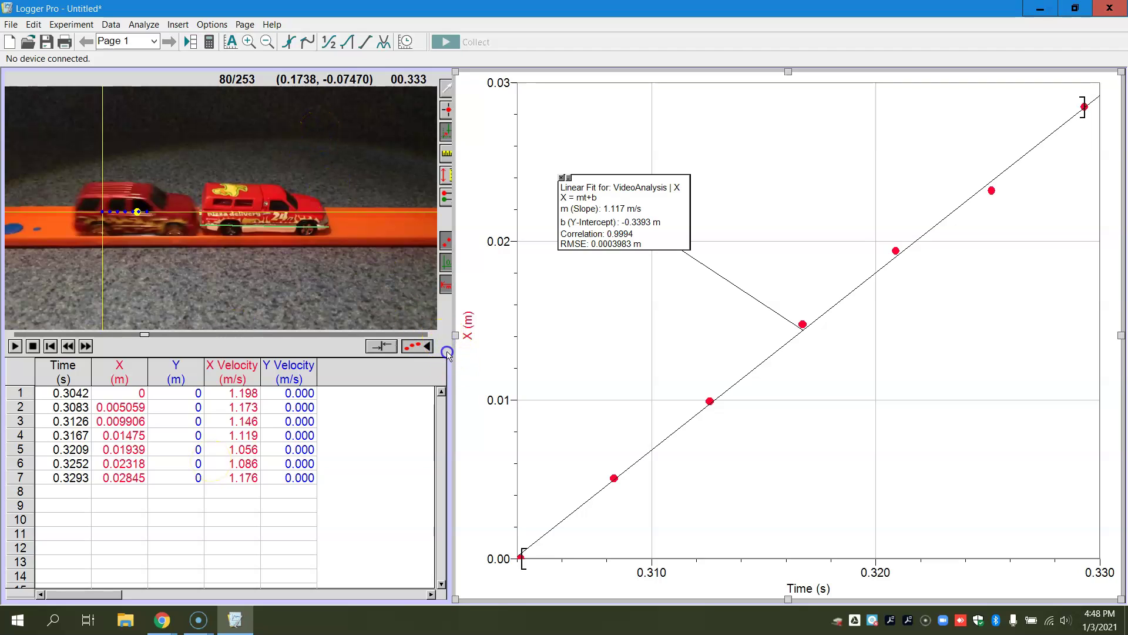
{"action": "left_click_drag", "start_coordinate": [445, 353], "coordinate": [897, 583]}
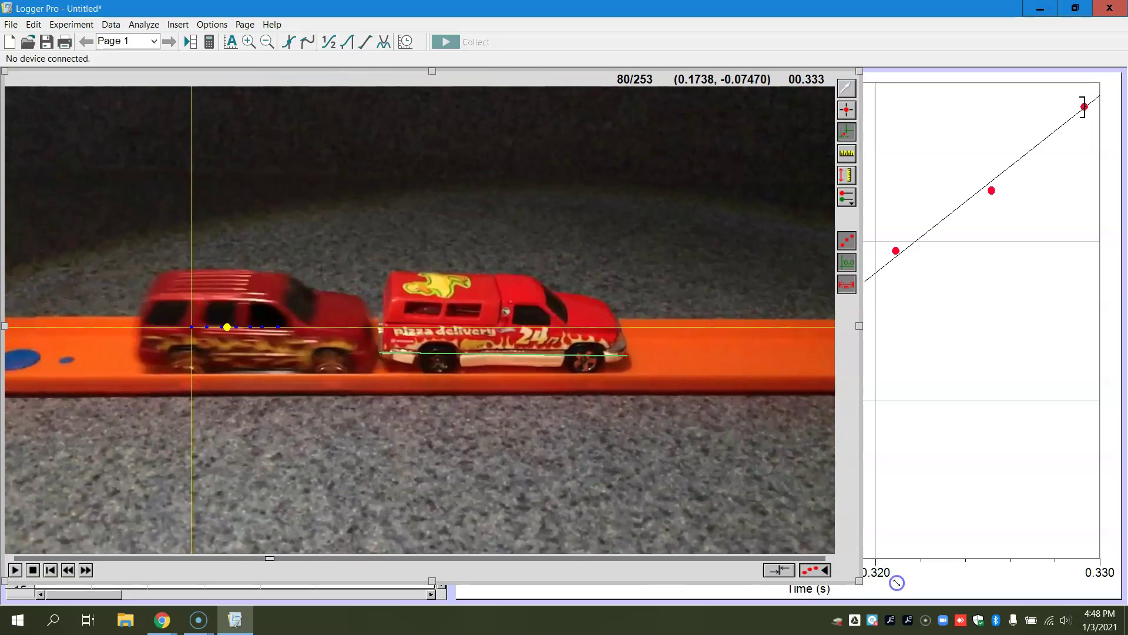
{"action": "left_click", "coordinate": [86, 570]}
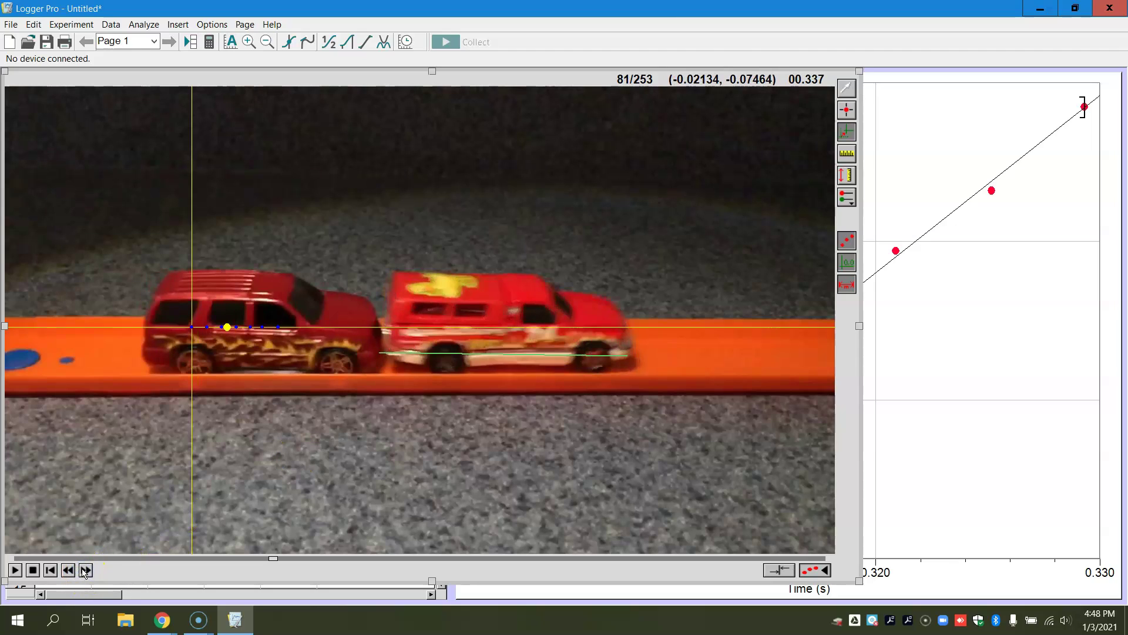
{"action": "left_click", "coordinate": [851, 113]}
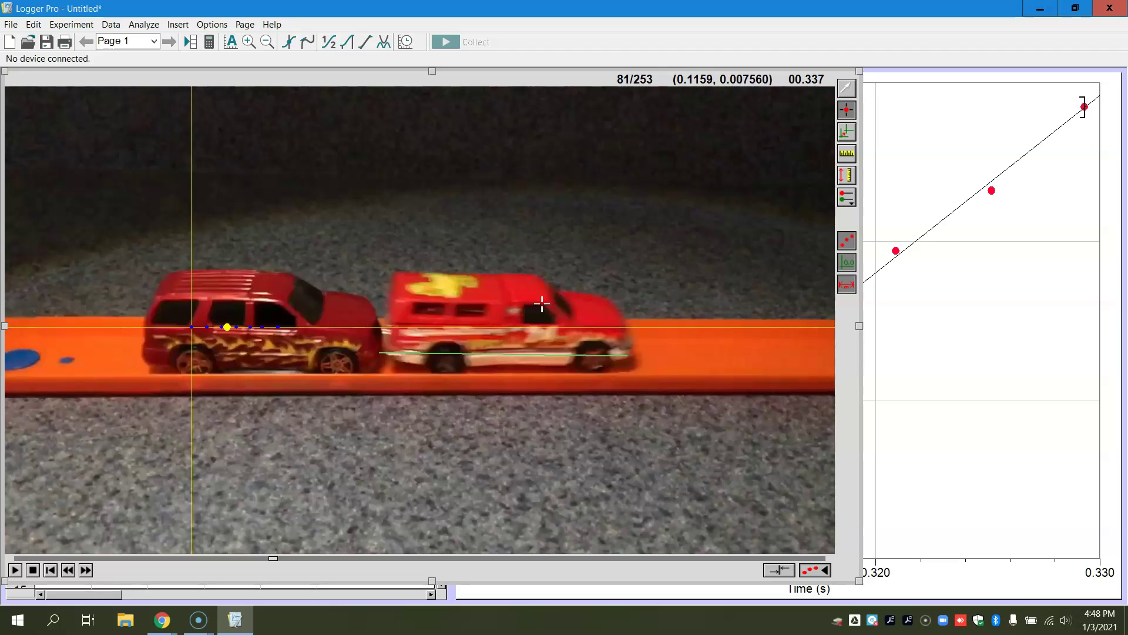
Mark the second truck's position in each frame from 81 through 87.
{"action": "left_click", "coordinate": [541, 304]}
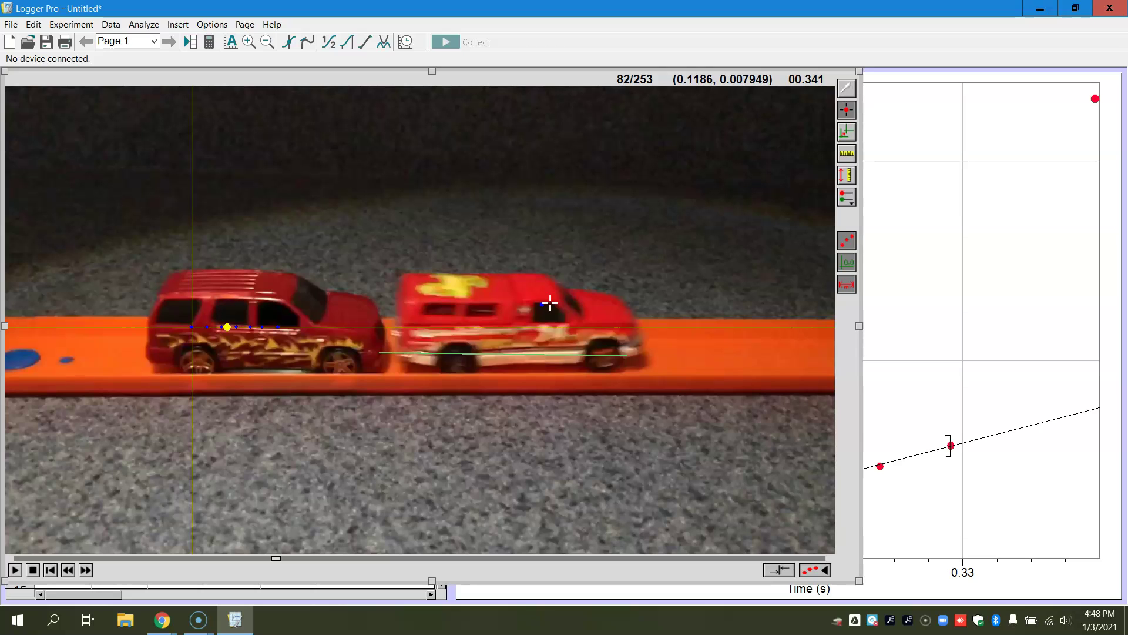
{"action": "left_click", "coordinate": [550, 303]}
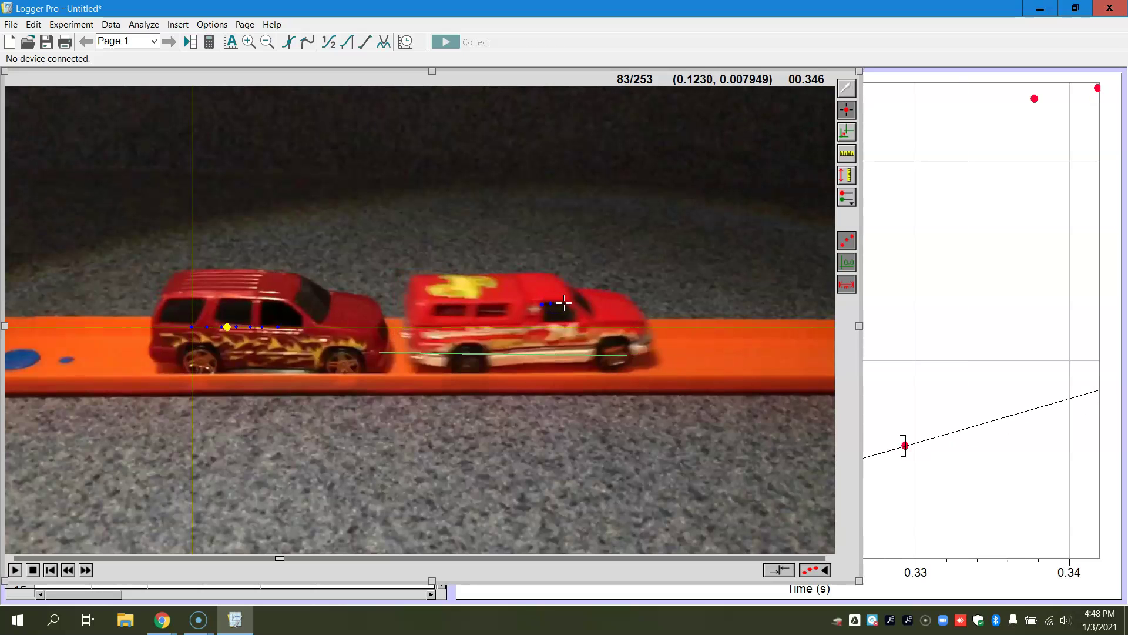
{"action": "left_click", "coordinate": [563, 303]}
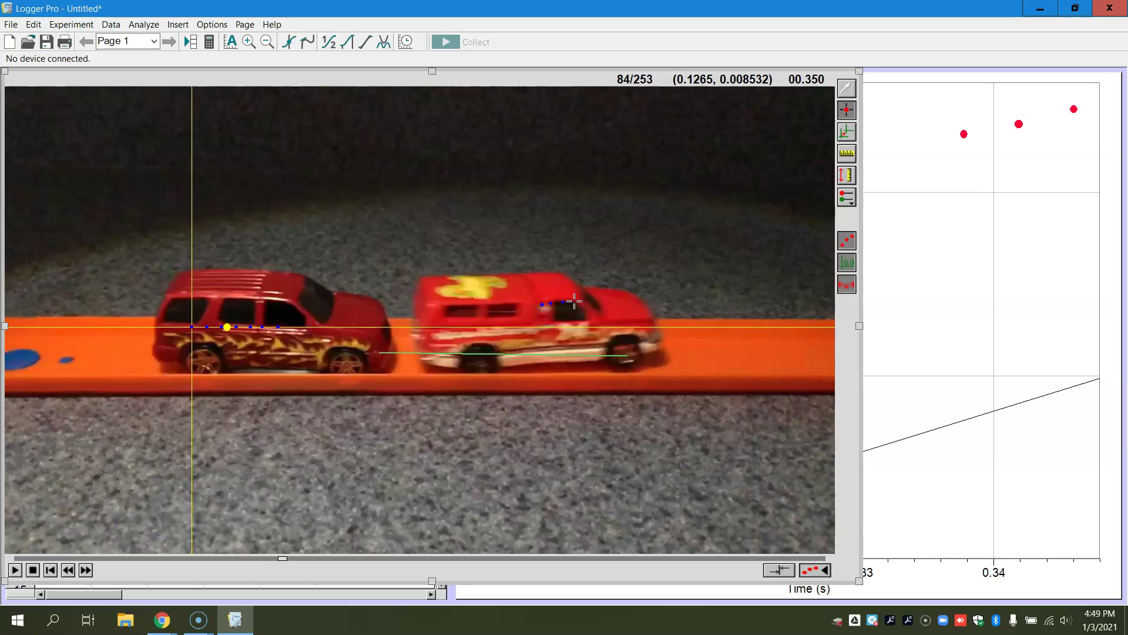
{"action": "left_click", "coordinate": [575, 302]}
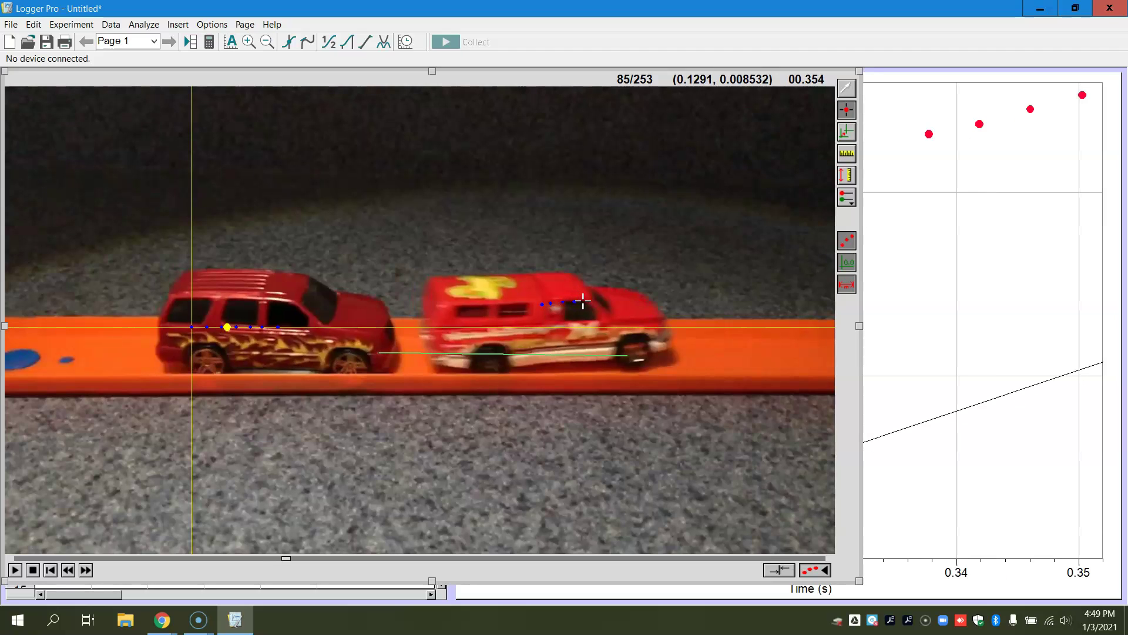
{"action": "left_click", "coordinate": [581, 302]}
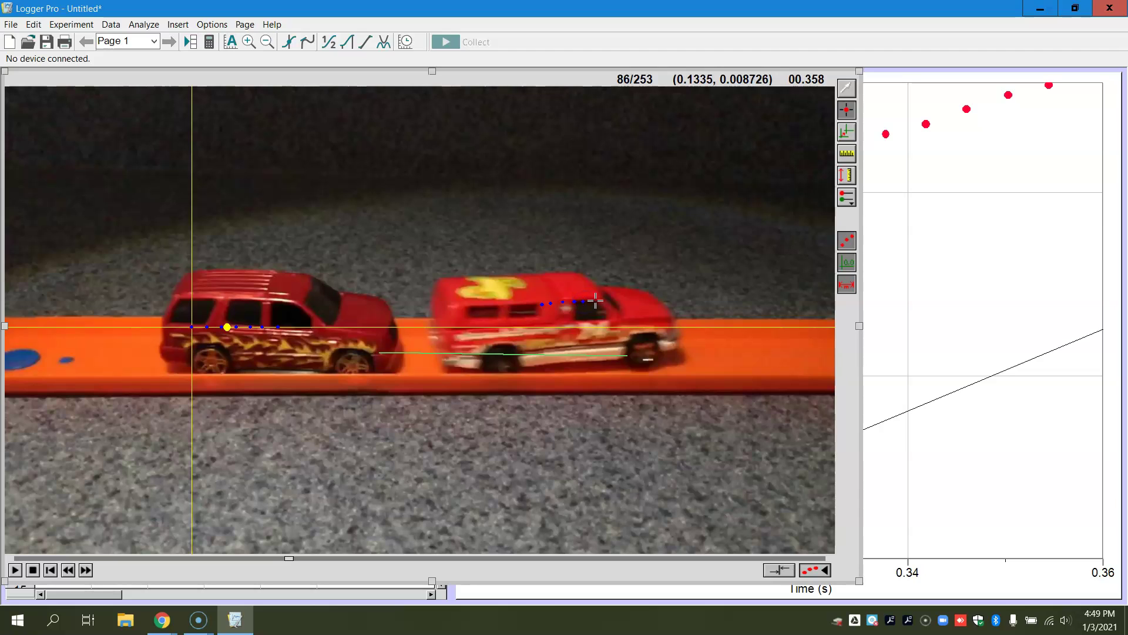
{"action": "left_click", "coordinate": [595, 301]}
{"action": "left_click", "coordinate": [604, 327]}
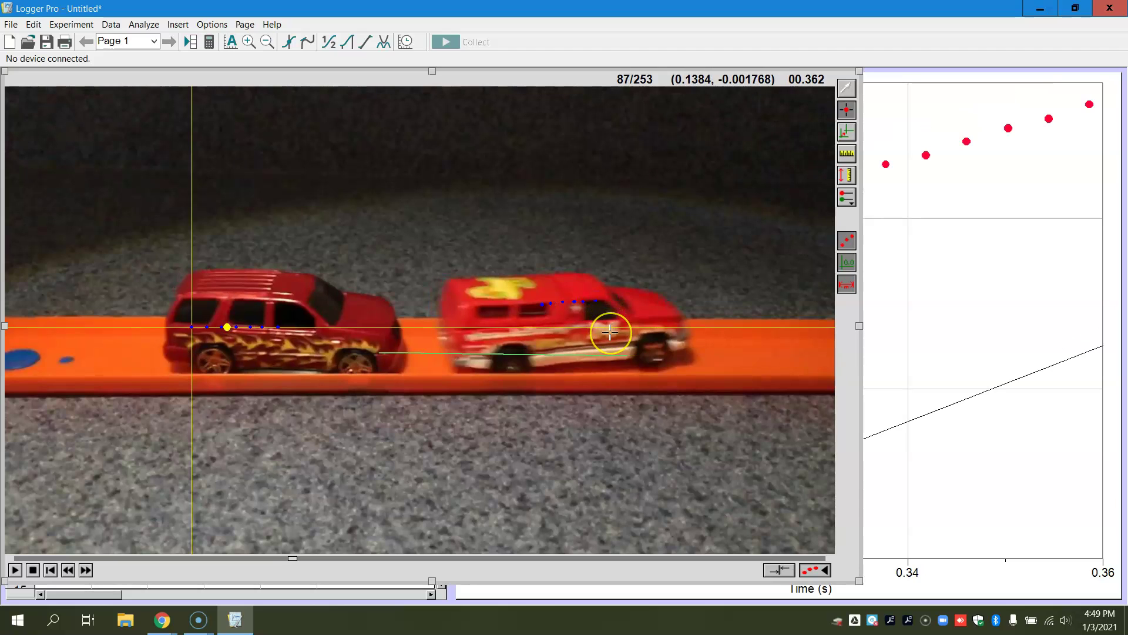
{"action": "left_click_drag", "start_coordinate": [605, 319], "coordinate": [603, 301]}
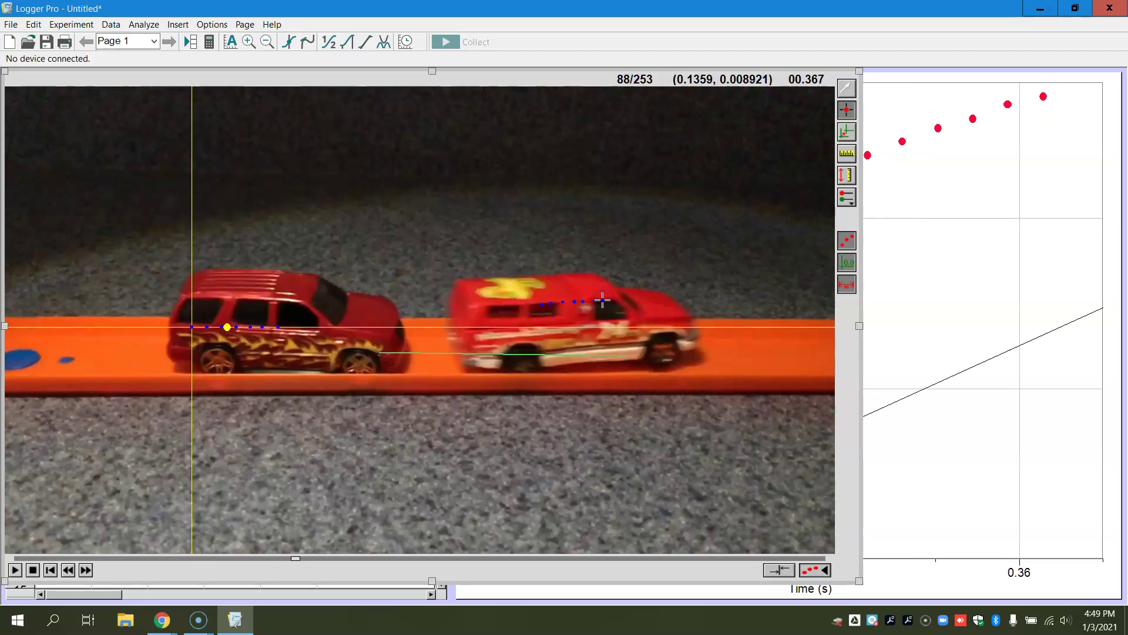
{"action": "left_click", "coordinate": [632, 383]}
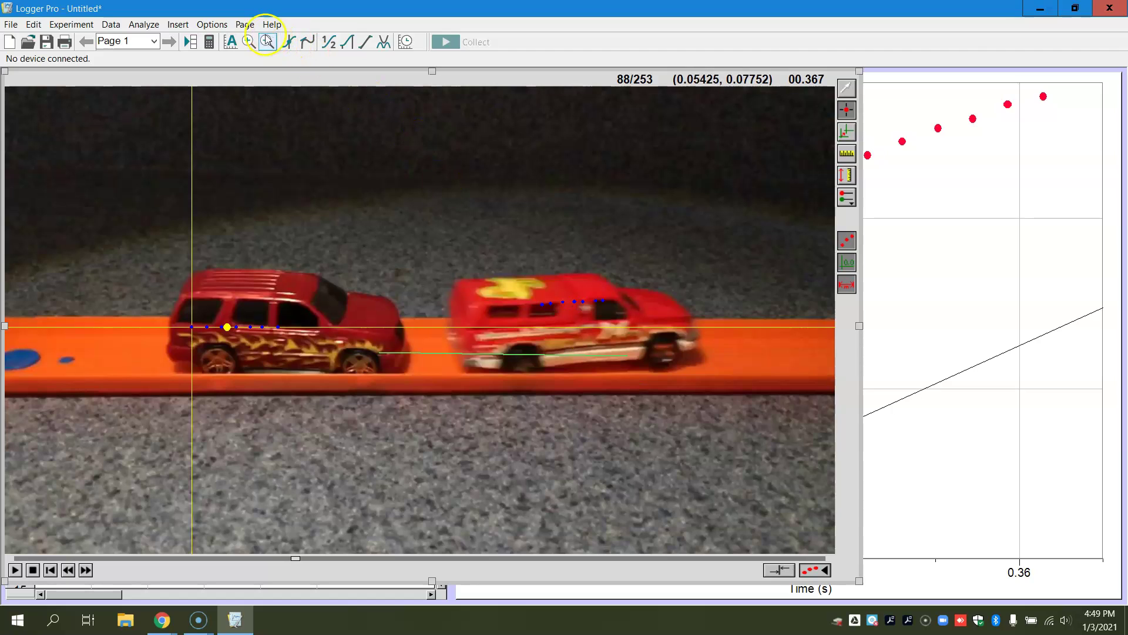
Fit a line to the after-collision points (0.8235 m/s), move its box aside, and enlarge the video.
{"action": "left_click", "coordinate": [246, 25]}
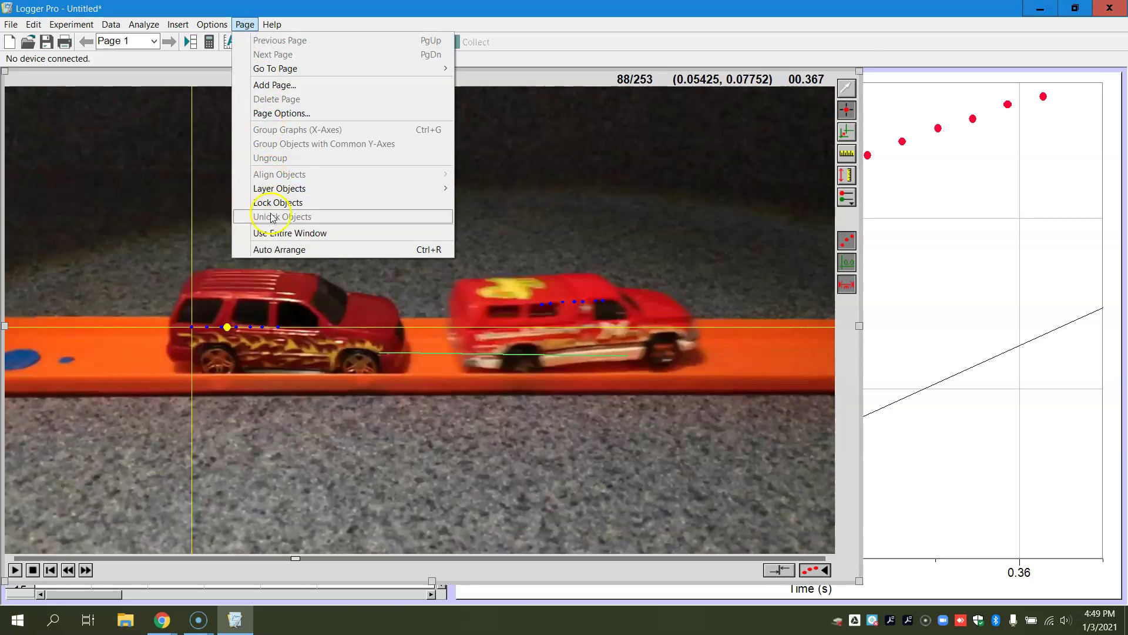
{"action": "left_click", "coordinate": [271, 247]}
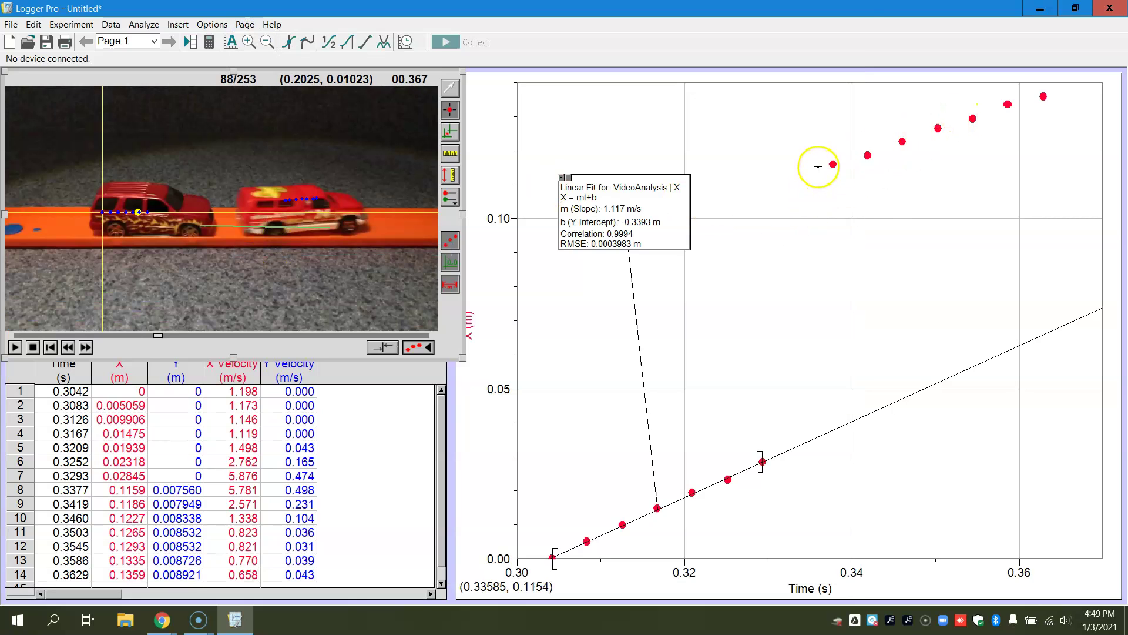
{"action": "left_click_drag", "start_coordinate": [819, 166], "coordinate": [1058, 139]}
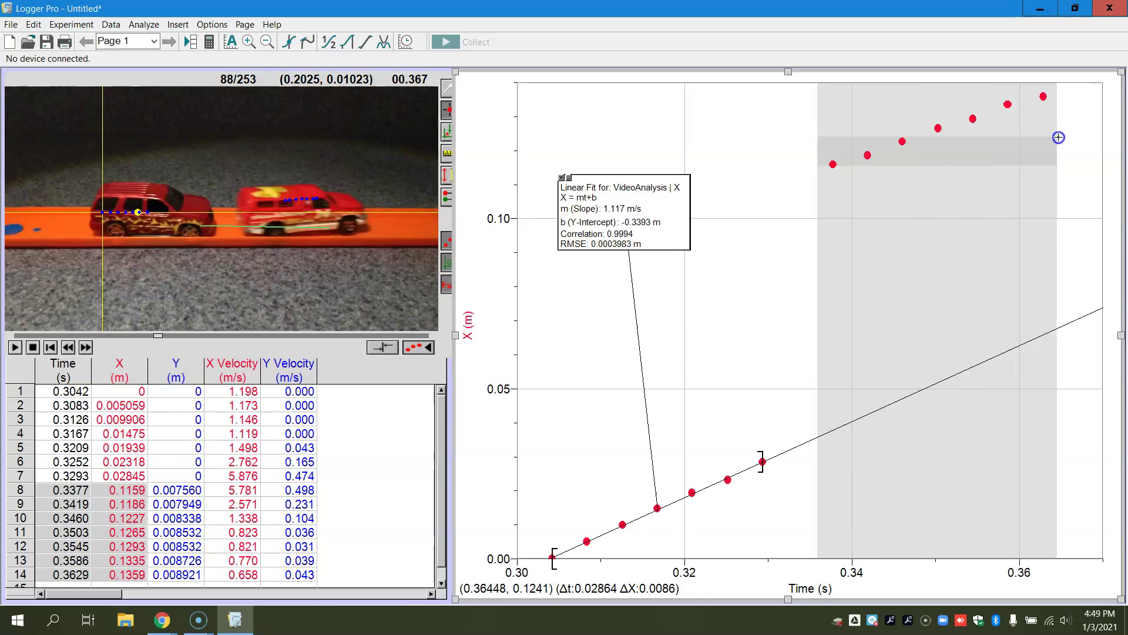
{"action": "left_click", "coordinate": [366, 42]}
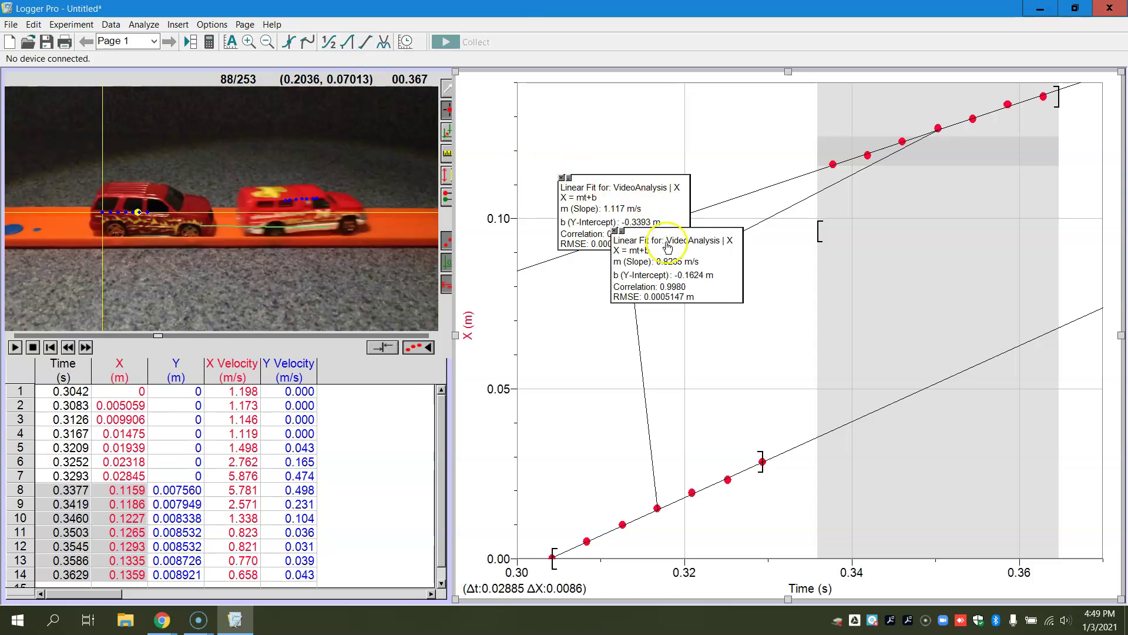
{"action": "left_click_drag", "start_coordinate": [697, 250], "coordinate": [944, 260]}
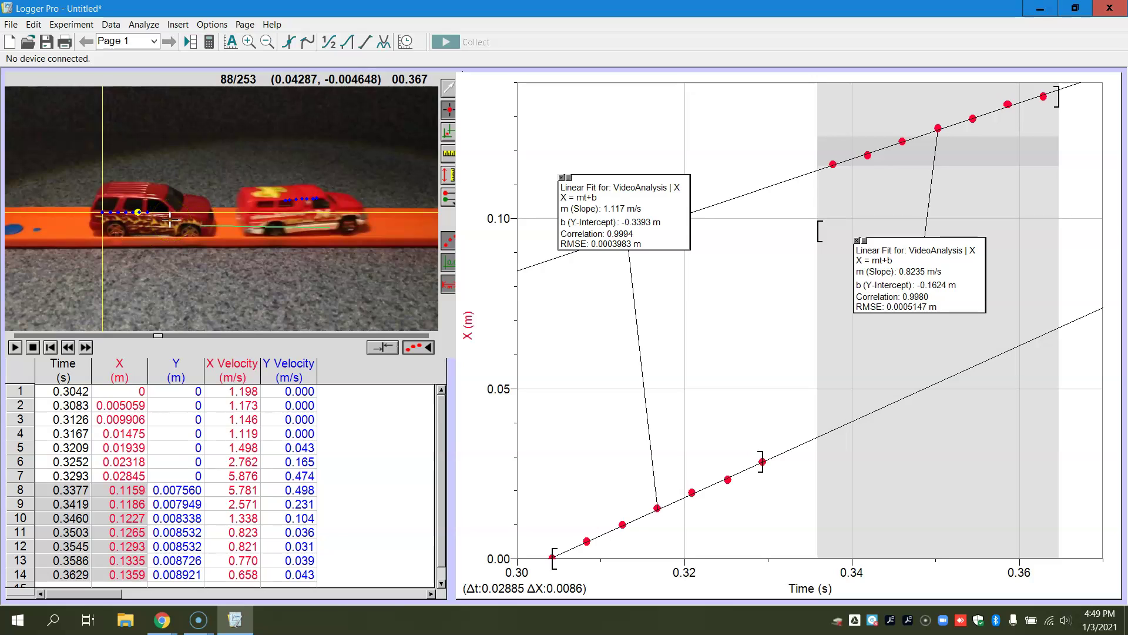
{"action": "left_click", "coordinate": [449, 349]}
{"action": "left_click_drag", "start_coordinate": [463, 356], "coordinate": [853, 574]}
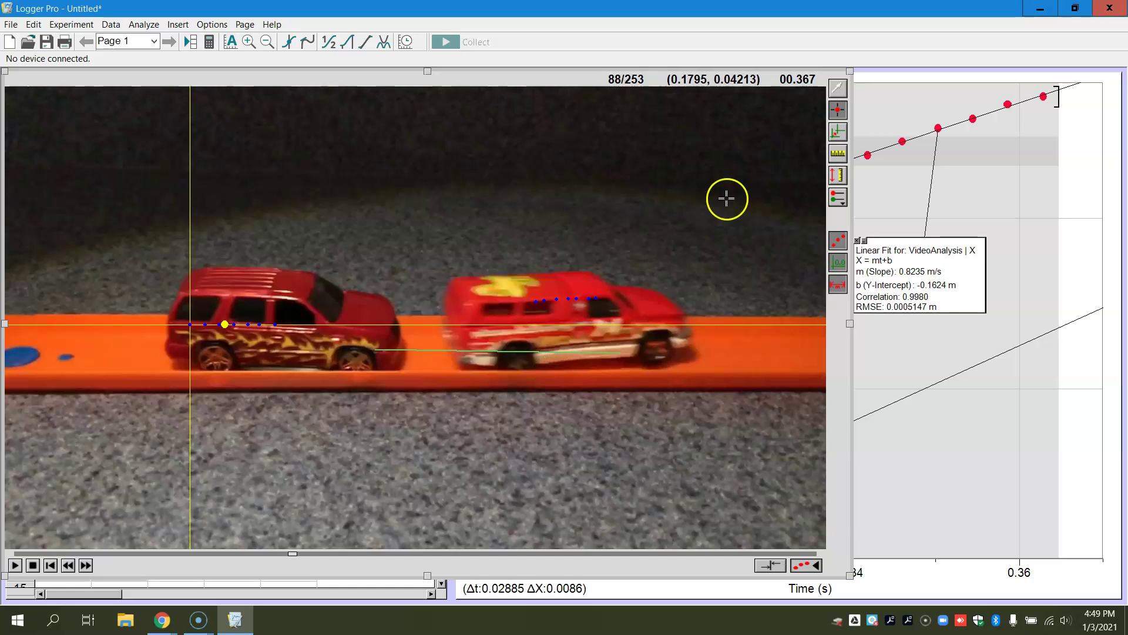
Use the Select tool to drag the second truck's tracked points to new positions.
{"action": "left_click", "coordinate": [839, 89]}
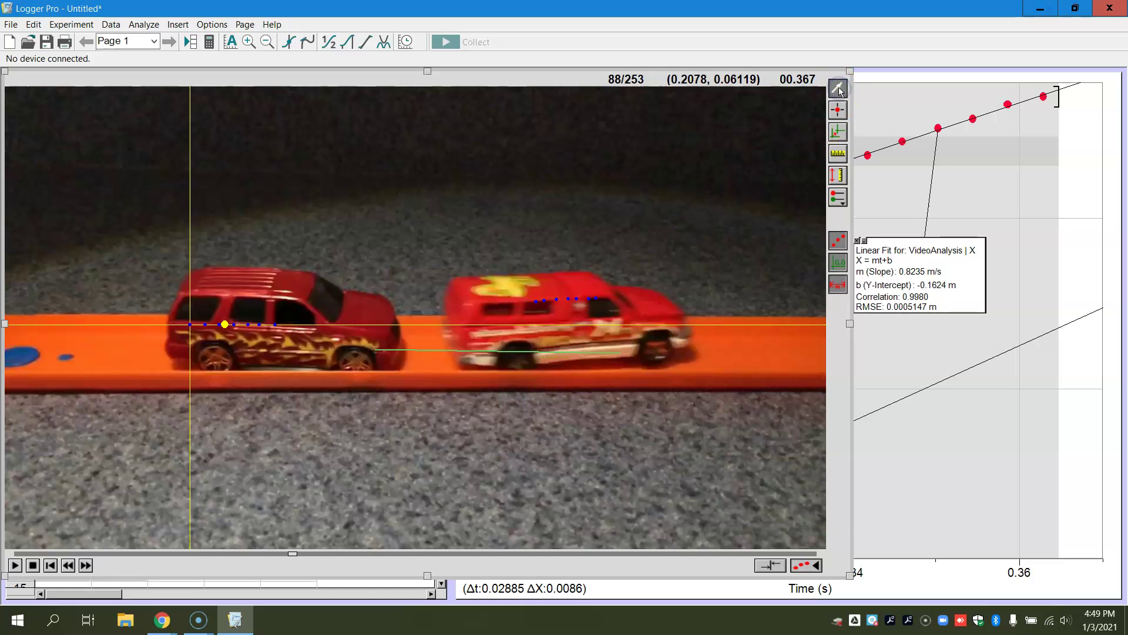
{"action": "left_click_drag", "start_coordinate": [638, 260], "coordinate": [597, 299]}
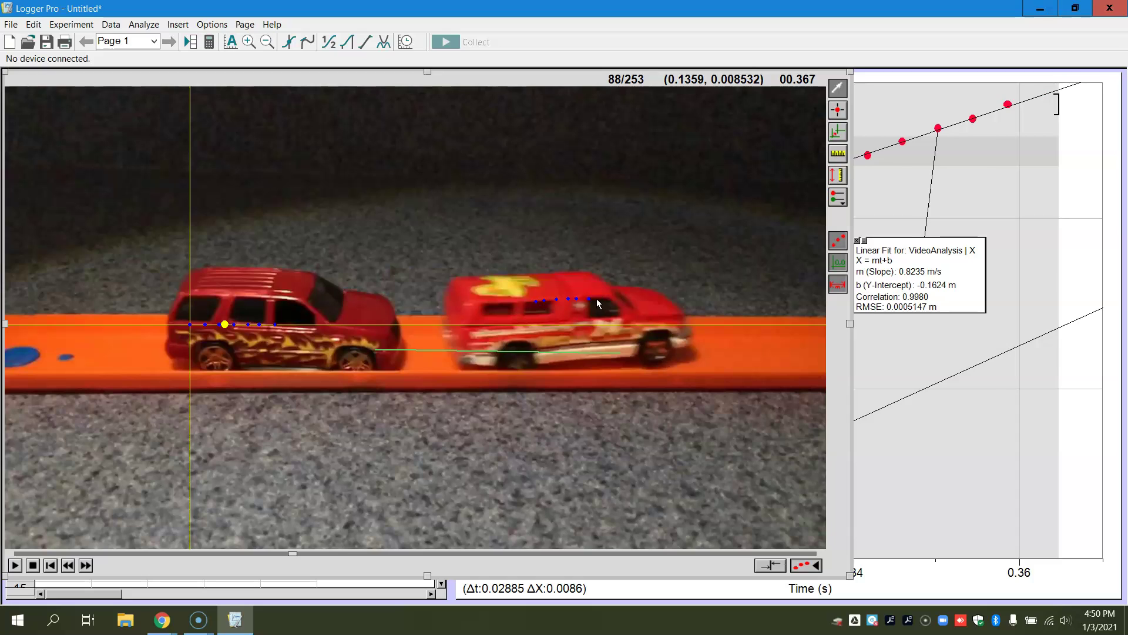
{"action": "left_click_drag", "start_coordinate": [597, 299], "coordinate": [591, 302]}
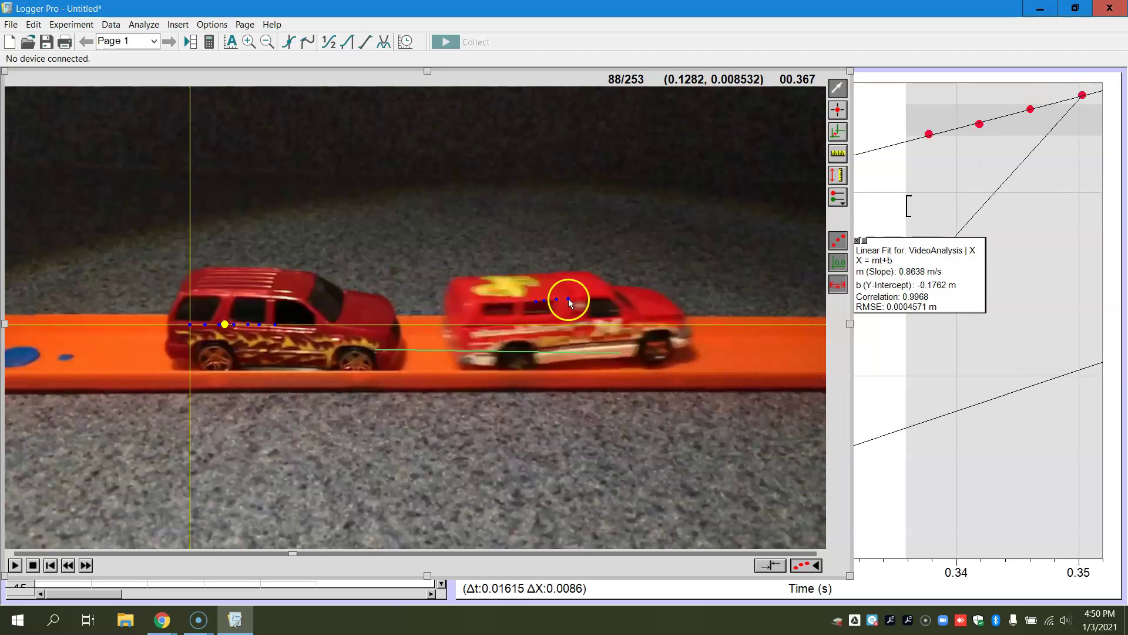
{"action": "left_click_drag", "start_coordinate": [564, 298], "coordinate": [566, 297]}
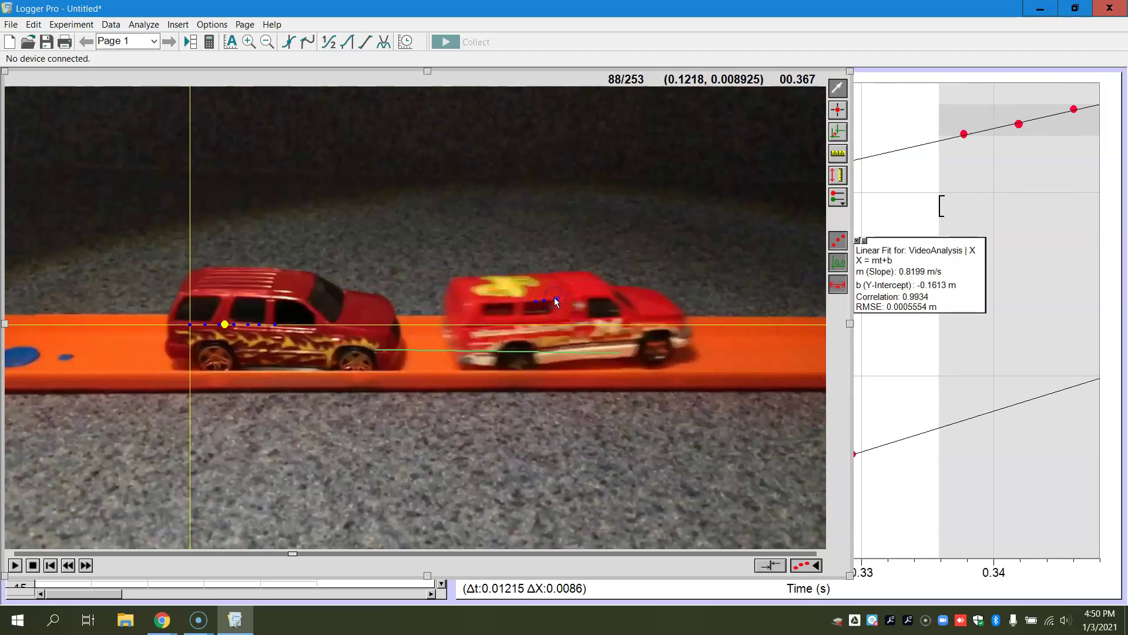
{"action": "left_click_drag", "start_coordinate": [554, 297], "coordinate": [535, 303]}
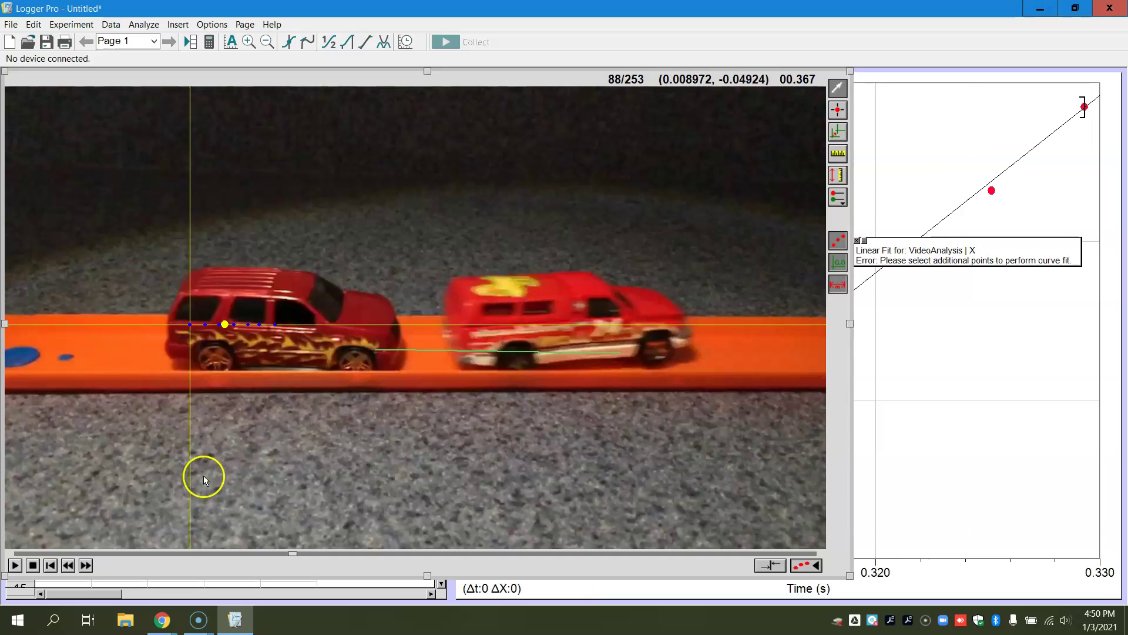
Step the video back to frame 81 of 253, where the SUV meets the pickup truck.
{"action": "double_click", "coordinate": [69, 565]}
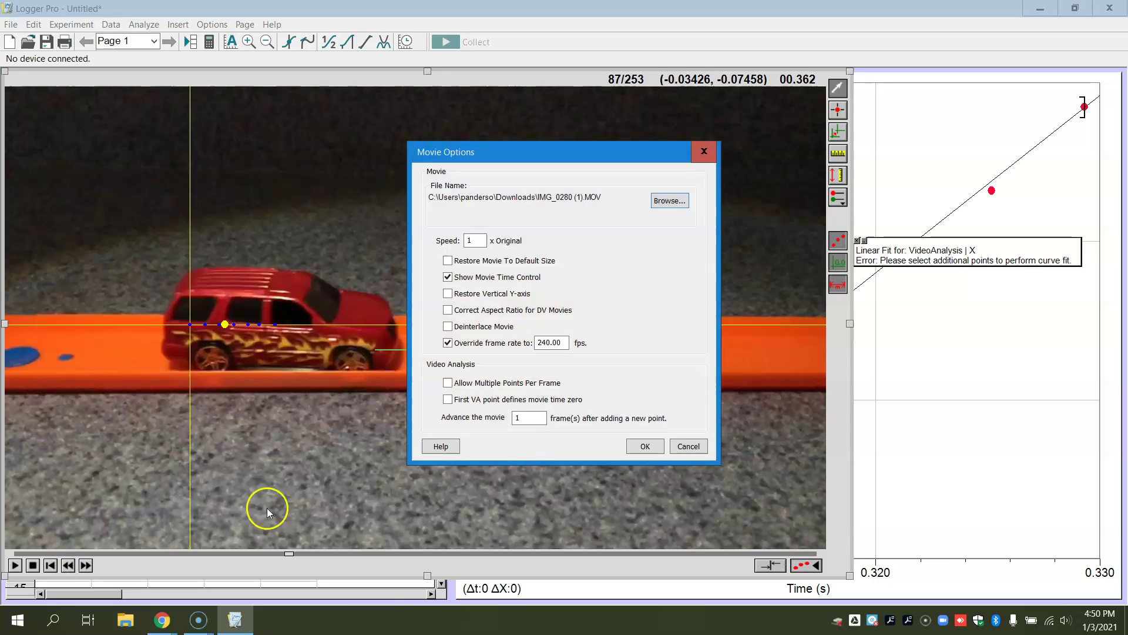
{"action": "left_click", "coordinate": [681, 447]}
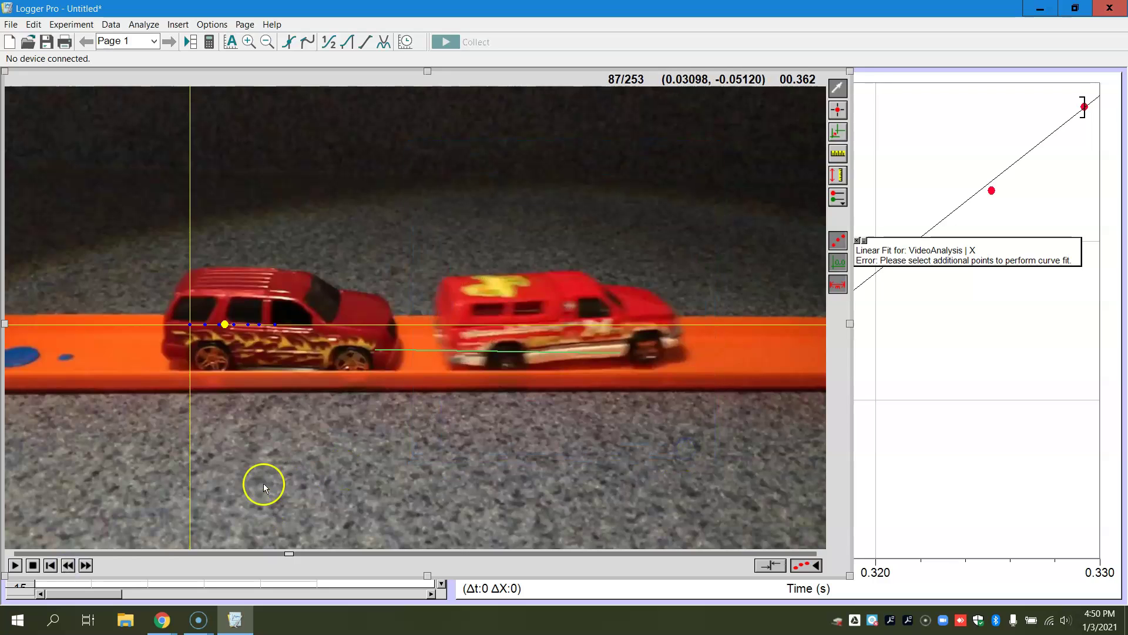
{"action": "left_click", "coordinate": [70, 565]}
{"action": "left_click", "coordinate": [69, 566]}
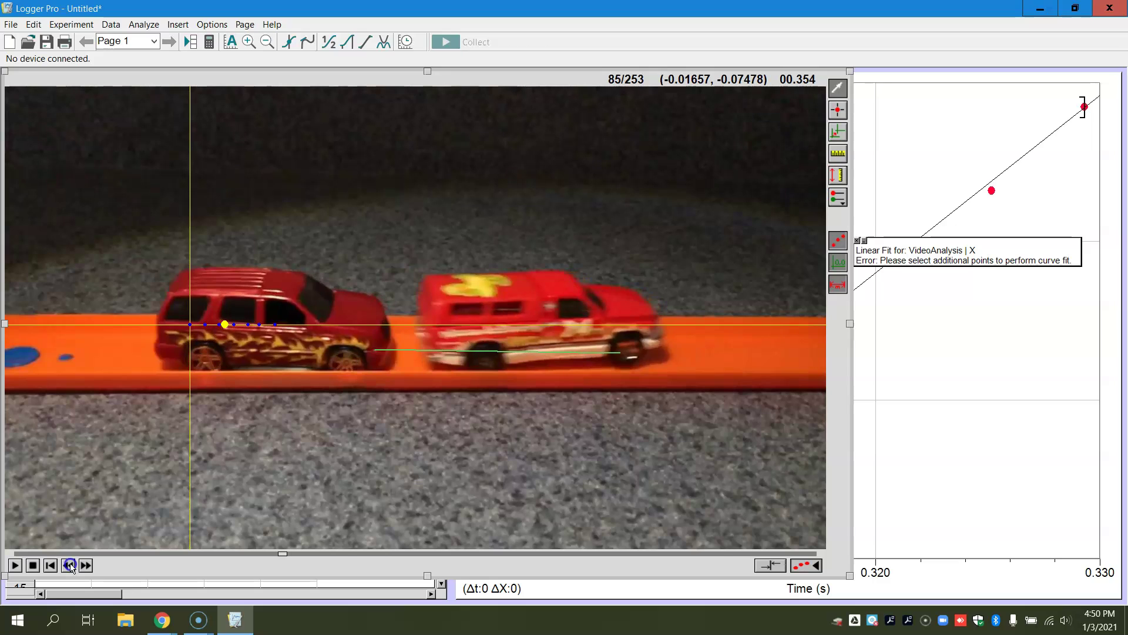
{"action": "left_click", "coordinate": [69, 566]}
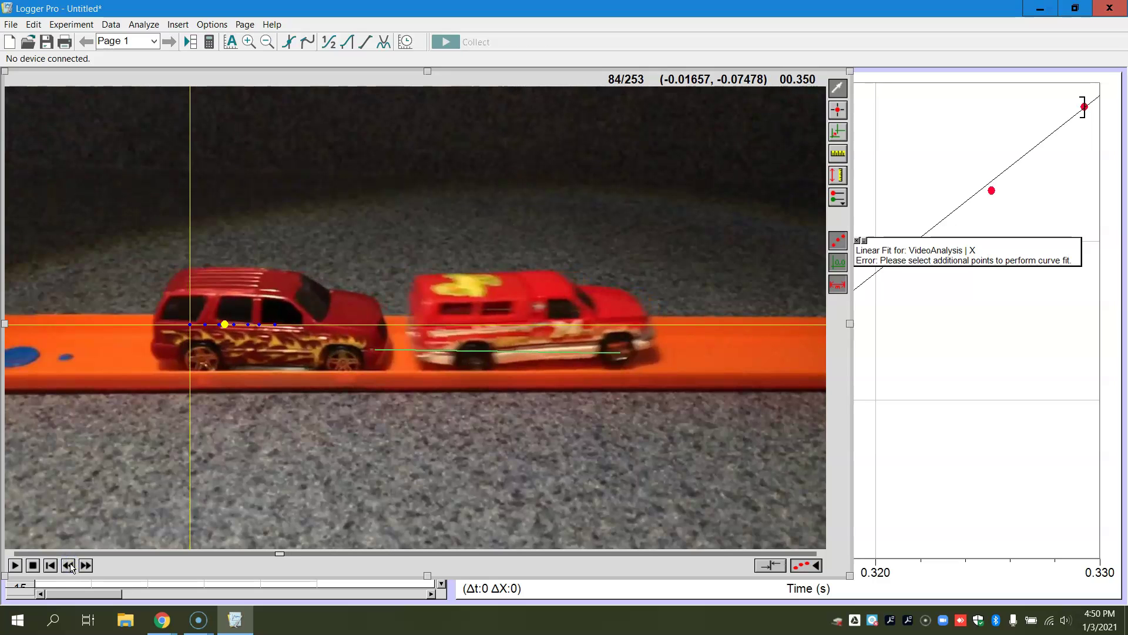
{"action": "left_click", "coordinate": [69, 565]}
{"action": "left_click", "coordinate": [70, 566]}
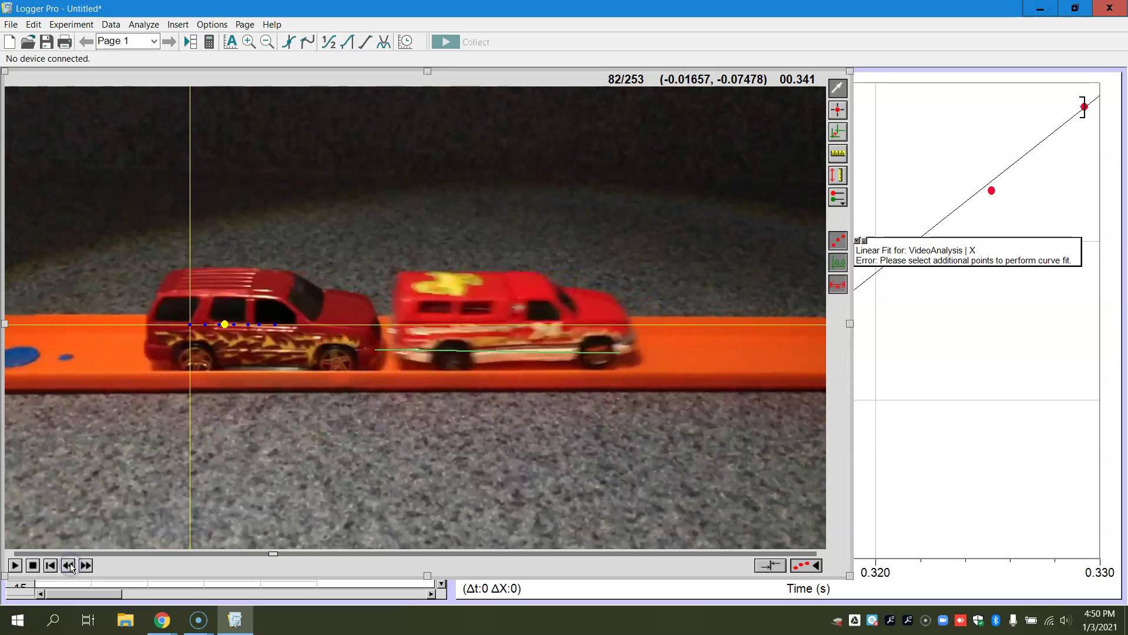
{"action": "left_click", "coordinate": [69, 565]}
{"action": "left_click", "coordinate": [69, 565]}
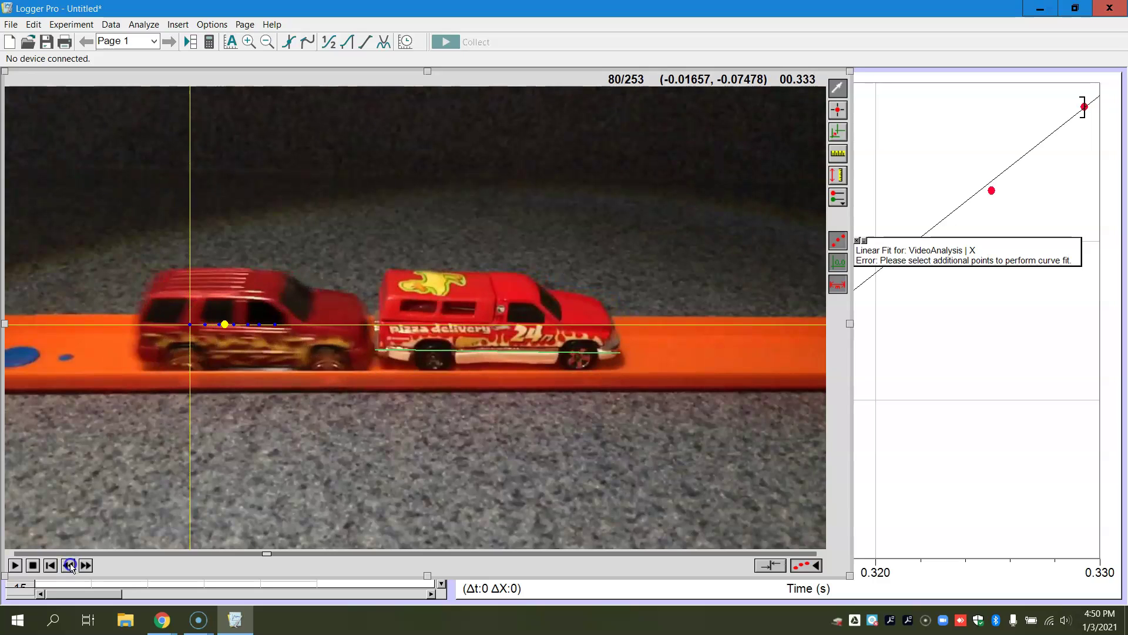
{"action": "left_click", "coordinate": [85, 565]}
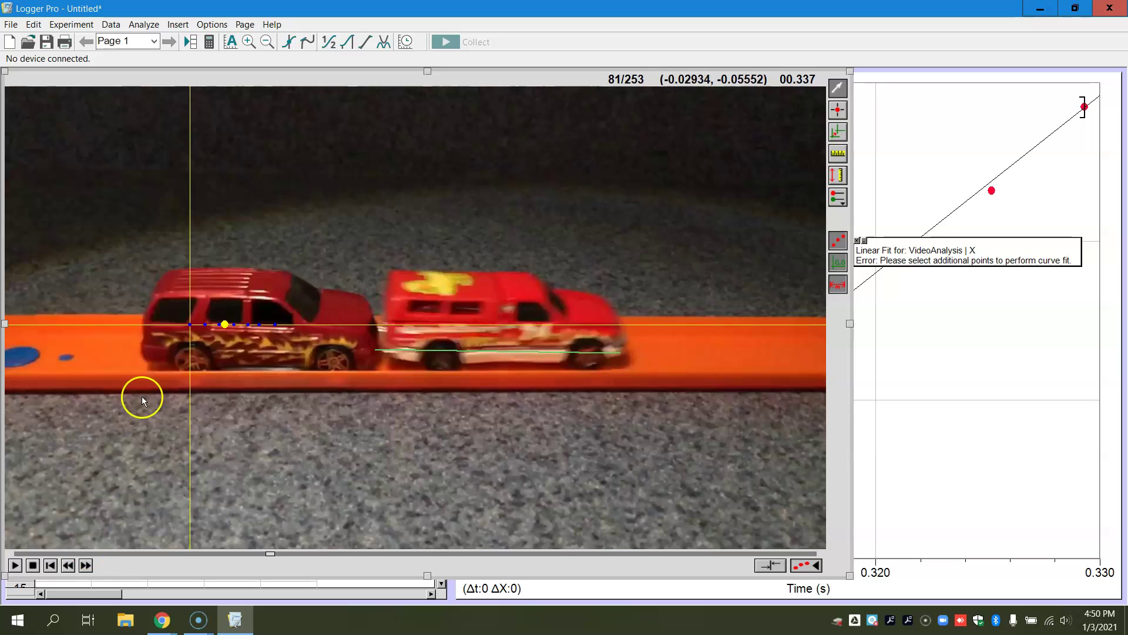
Mark the SUV's position in frames 81 through 89, yielding a 0.2480 m/s fit.
{"action": "left_click", "coordinate": [839, 110]}
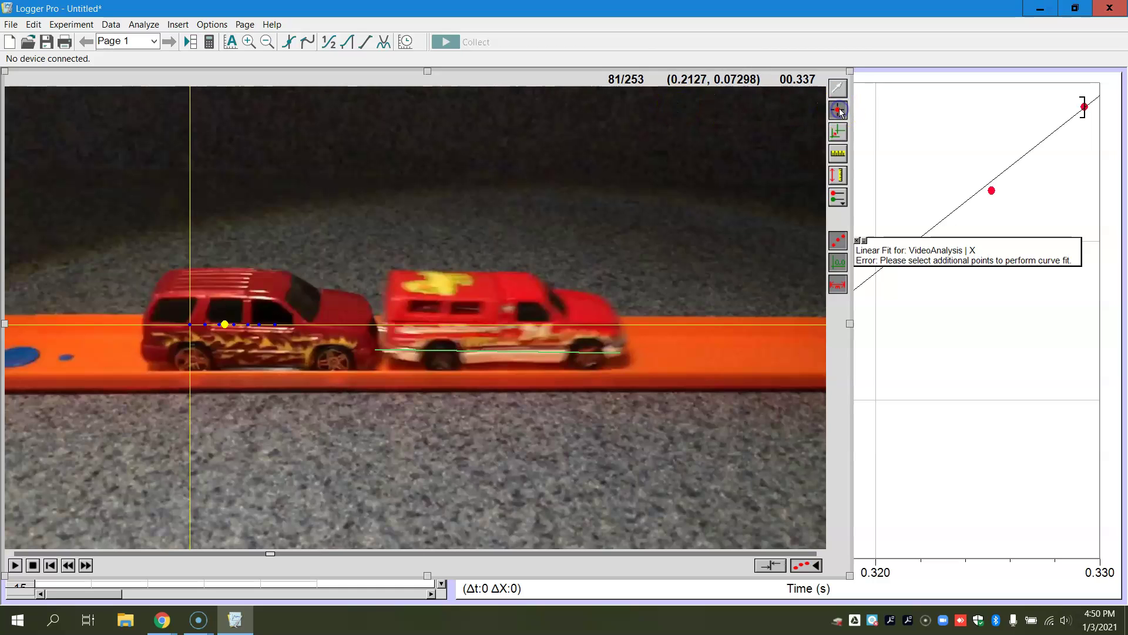
{"action": "left_click", "coordinate": [252, 300]}
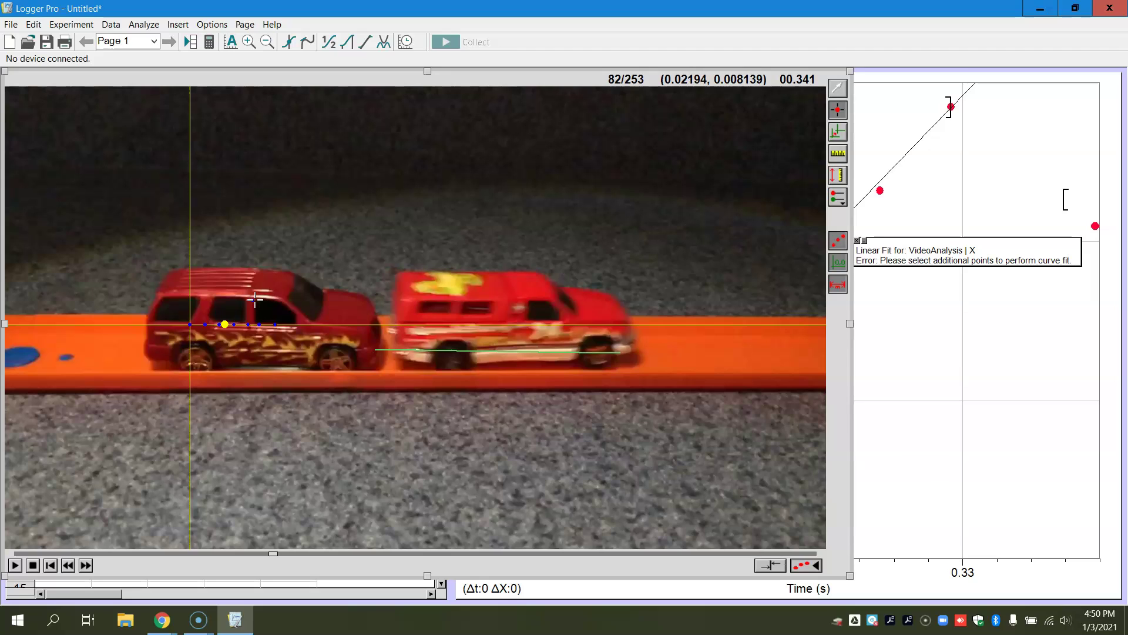
{"action": "left_click", "coordinate": [256, 300]}
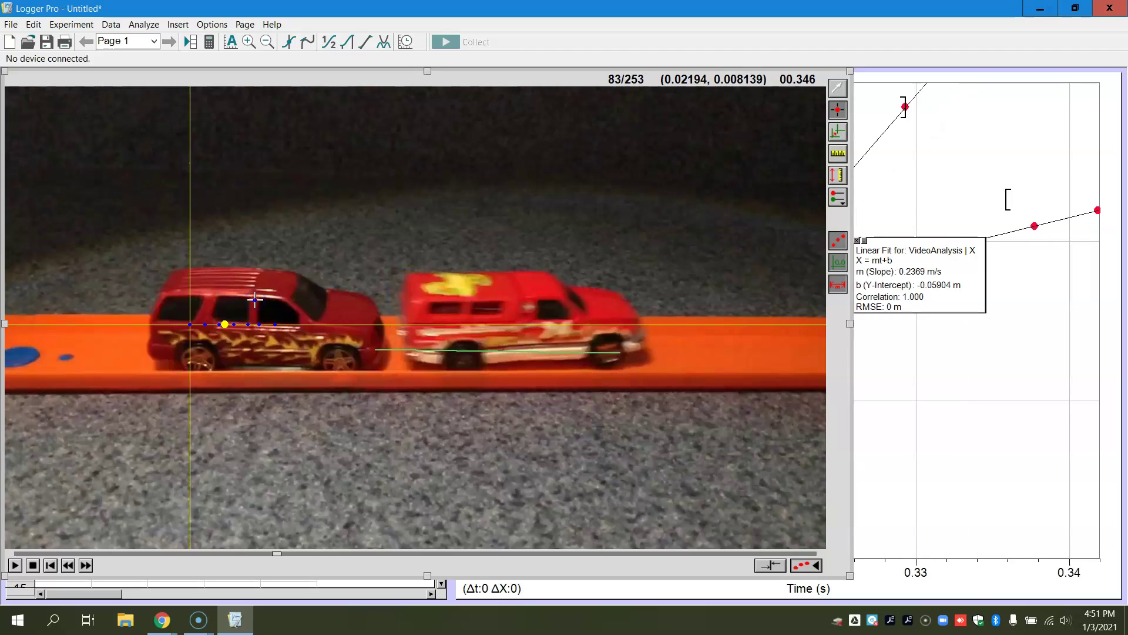
{"action": "left_click", "coordinate": [259, 298]}
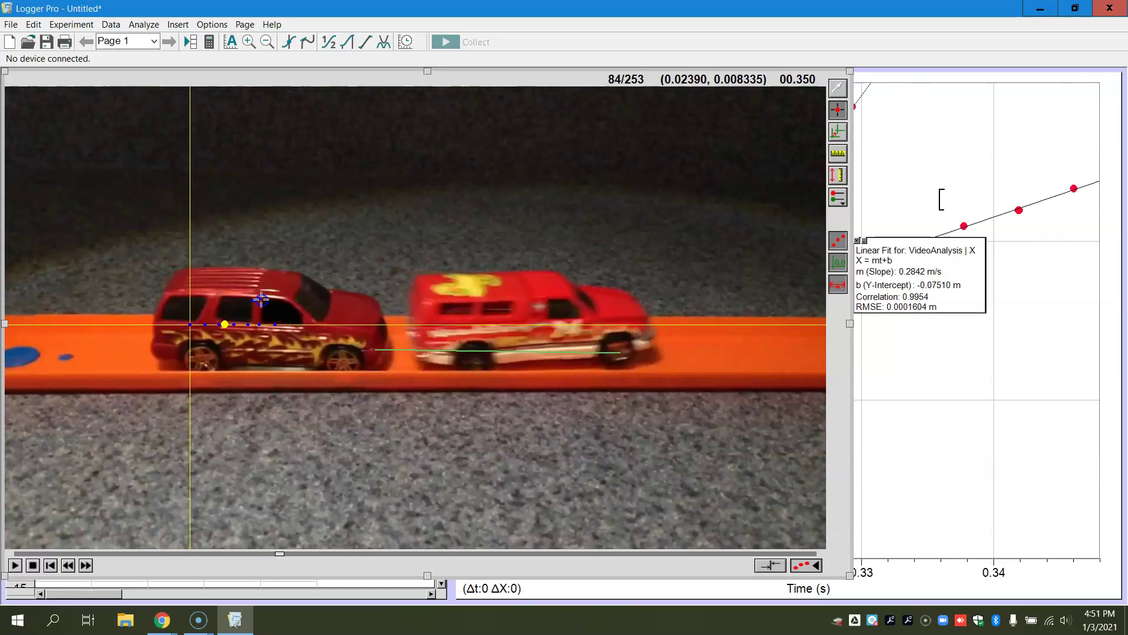
{"action": "left_click", "coordinate": [261, 300]}
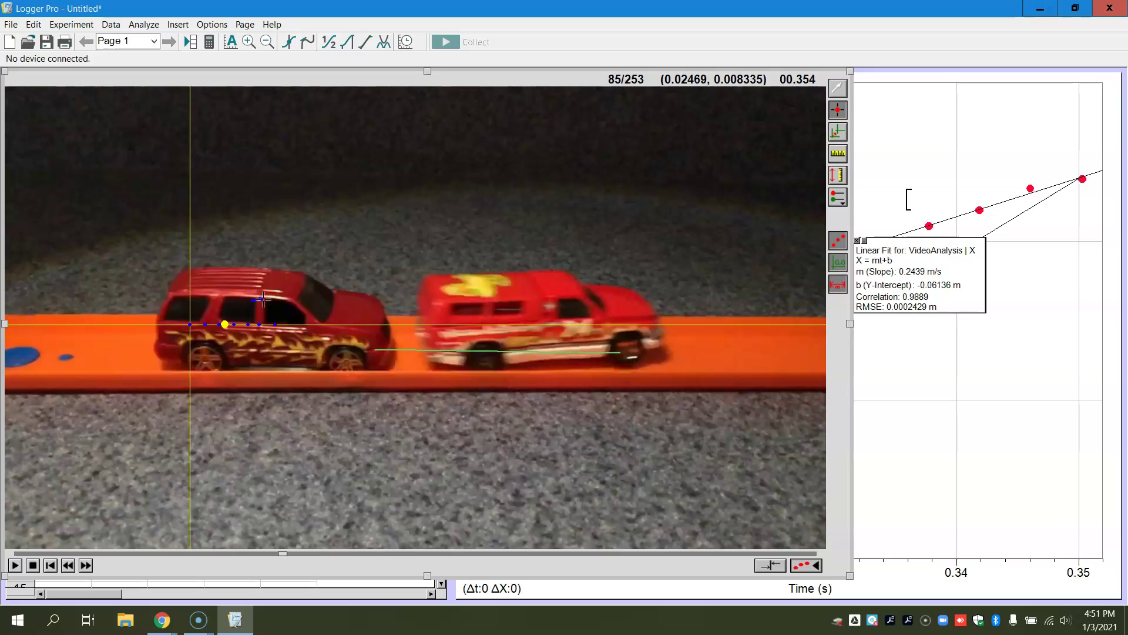
{"action": "left_click", "coordinate": [263, 299]}
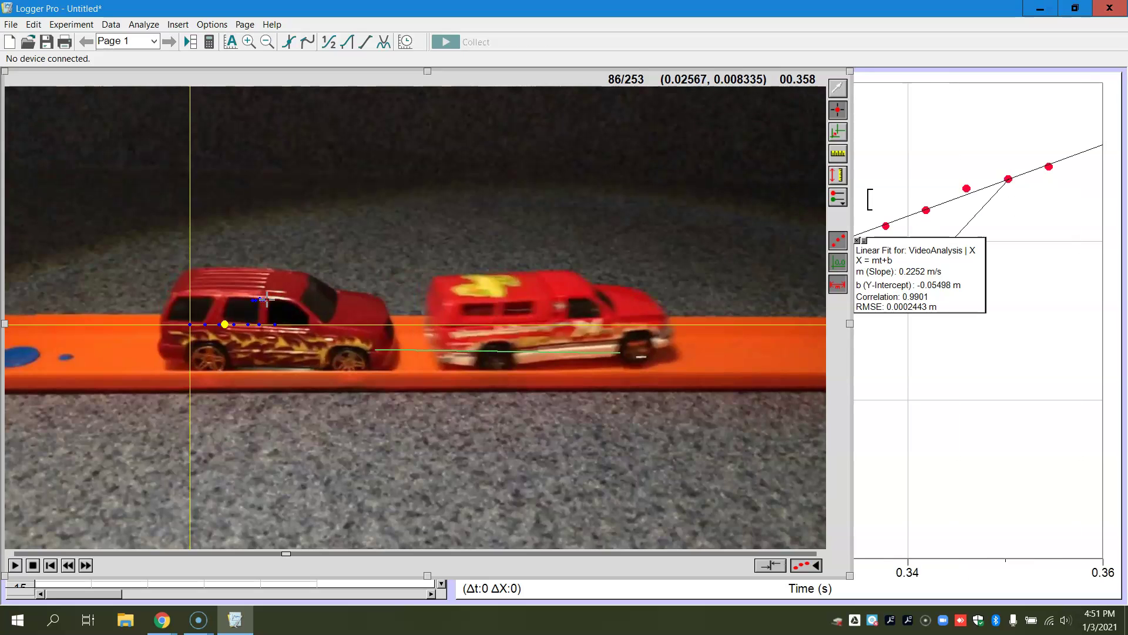
{"action": "left_click", "coordinate": [267, 299]}
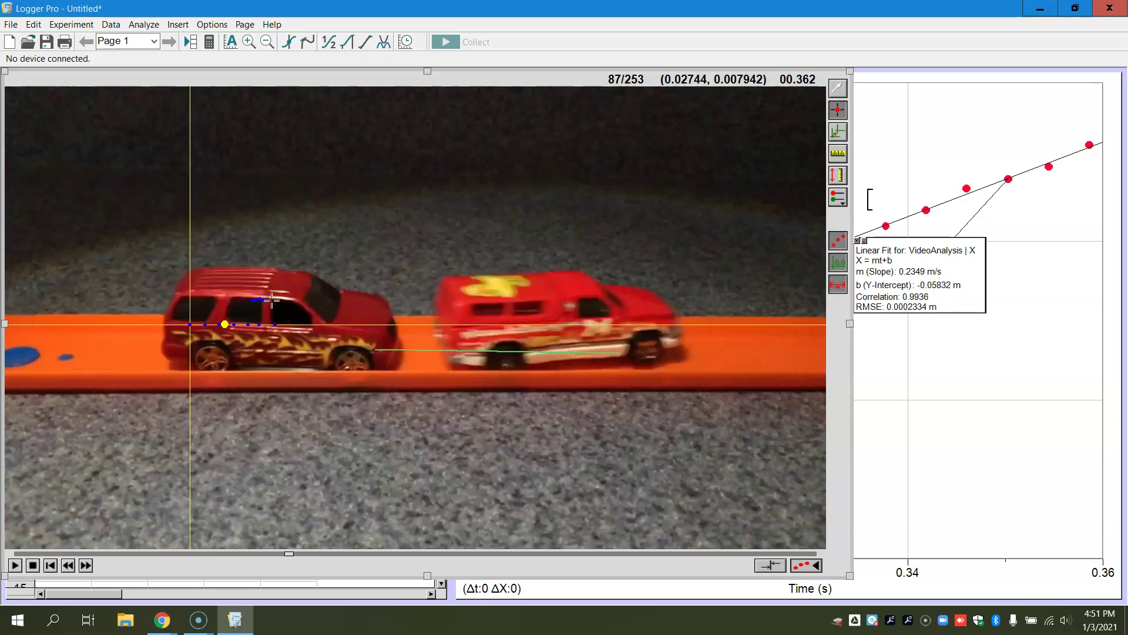
{"action": "left_click", "coordinate": [271, 300]}
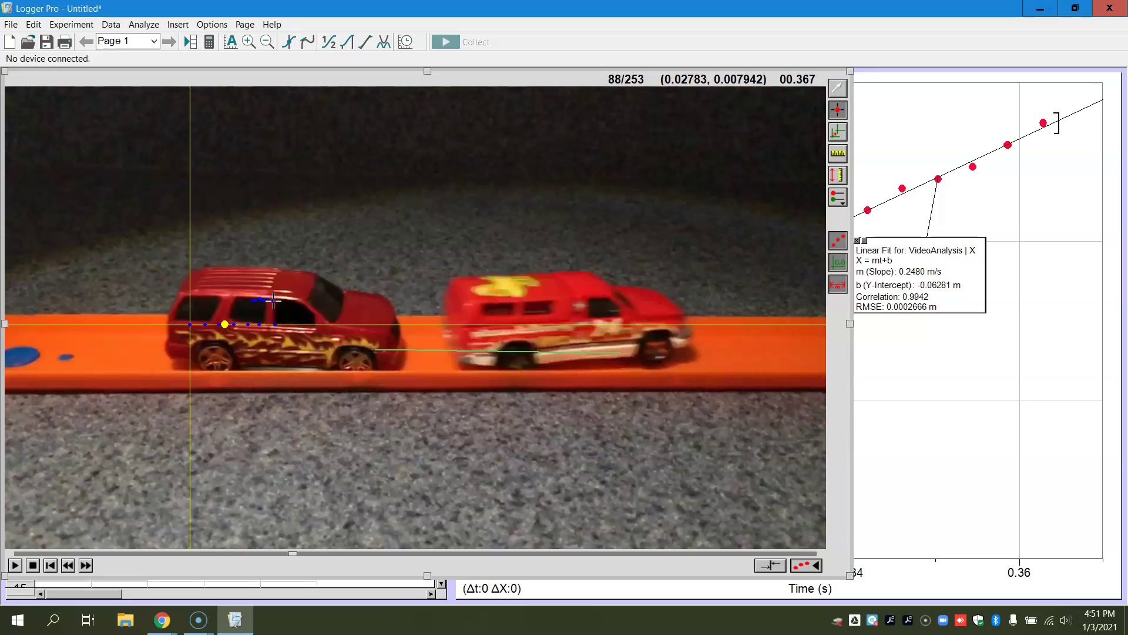
{"action": "left_click", "coordinate": [274, 300]}
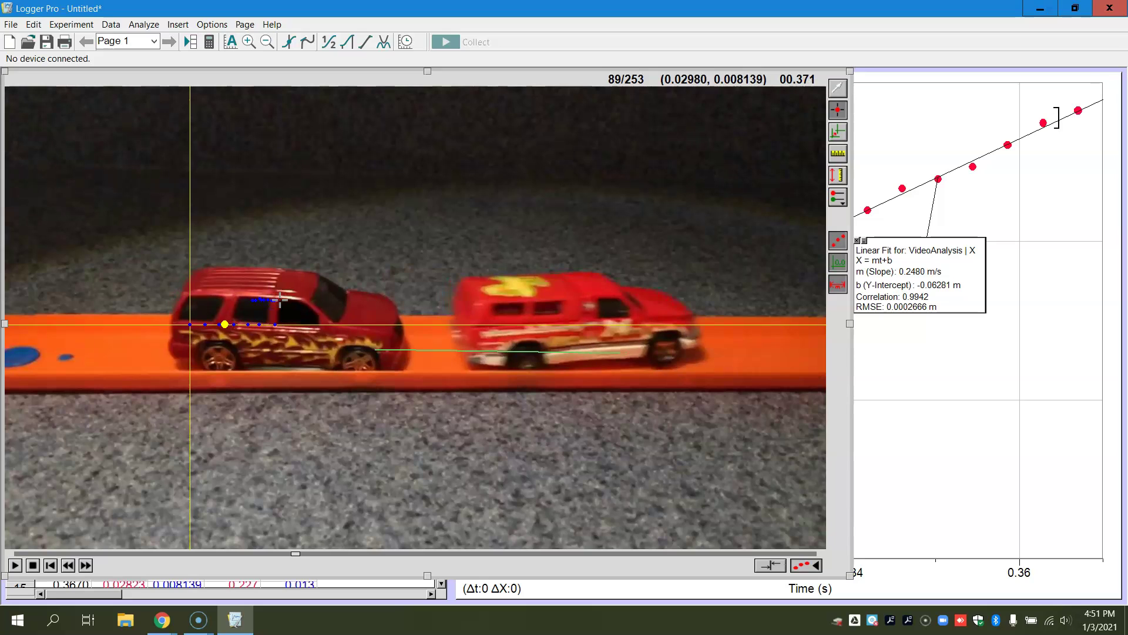
{"action": "left_click", "coordinate": [278, 300]}
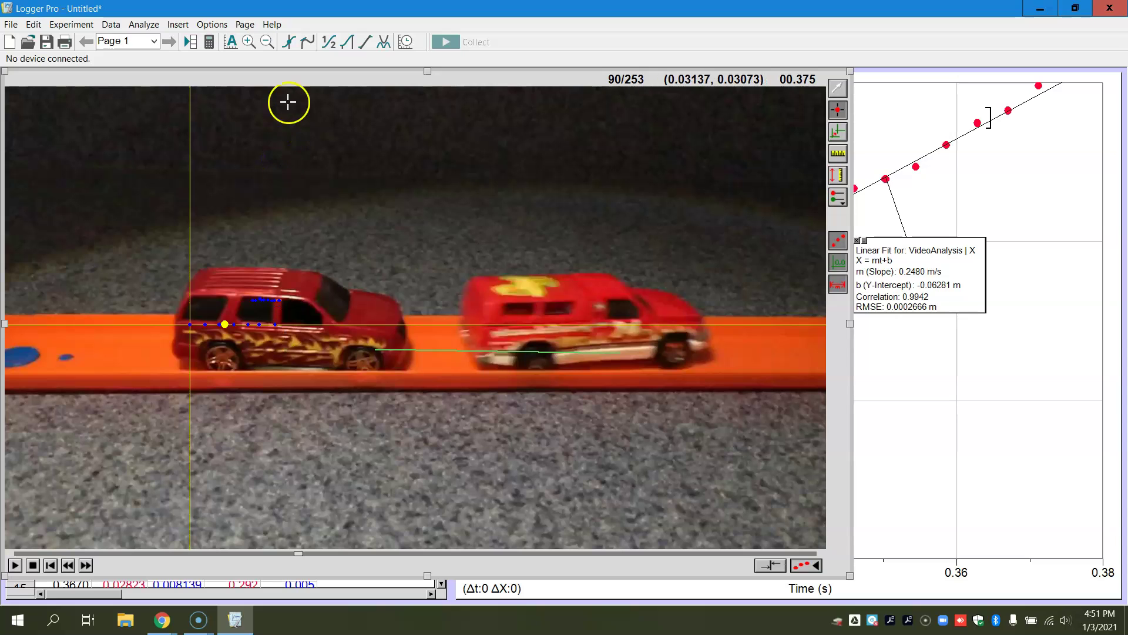
Auto-arrange the page and remove the 0.2480 m/s linear fit.
{"action": "left_click", "coordinate": [245, 24]}
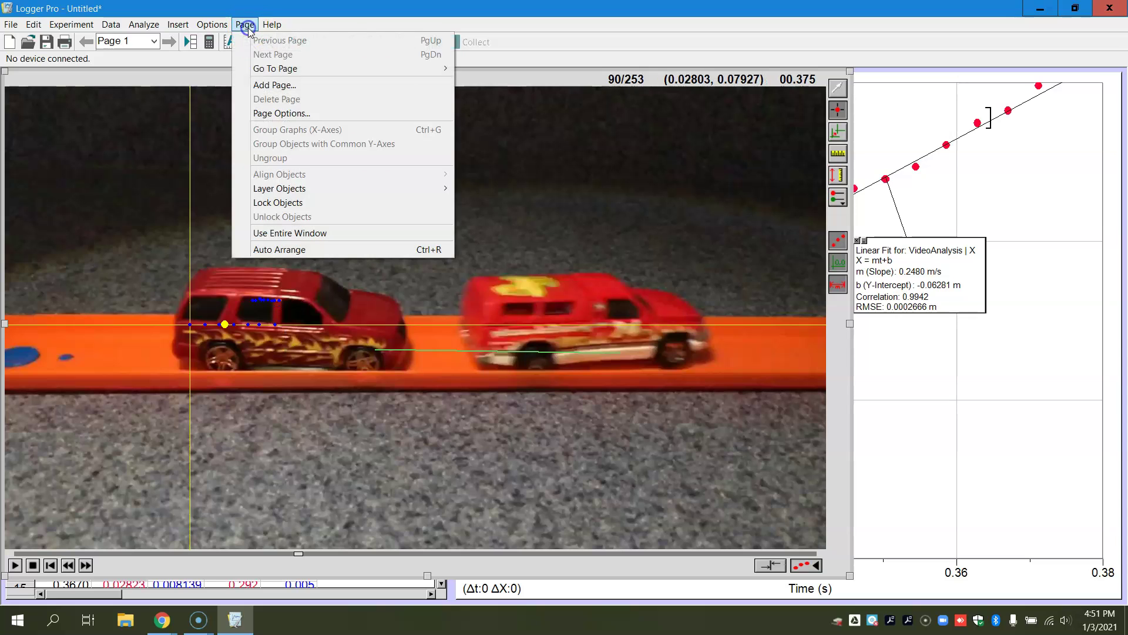
{"action": "left_click", "coordinate": [268, 250]}
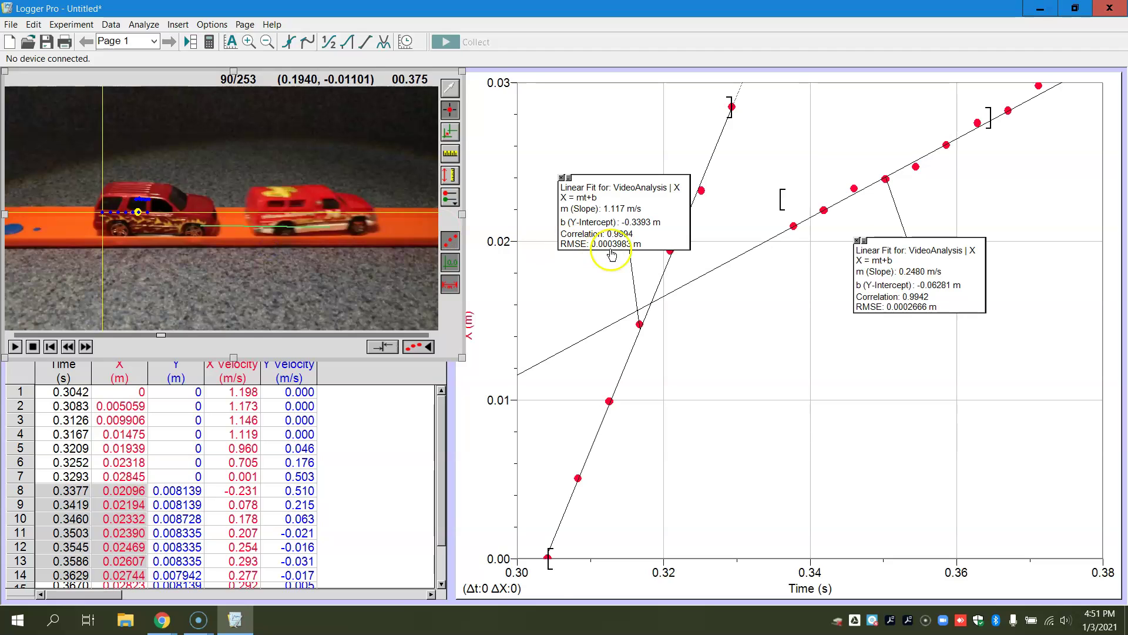
{"action": "left_click", "coordinate": [909, 183]}
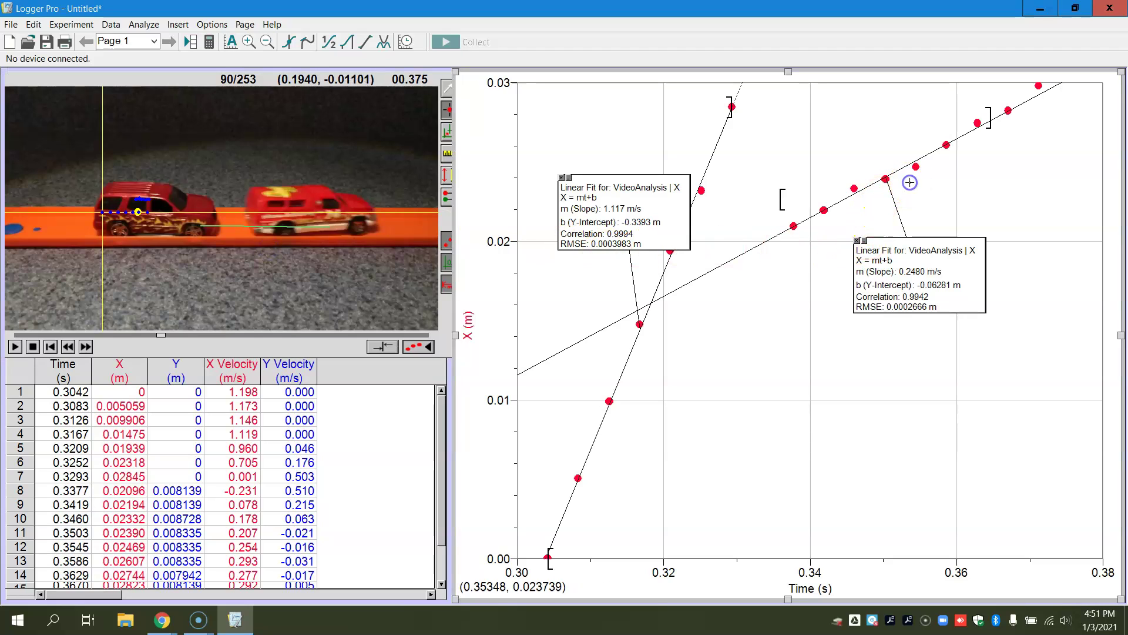
{"action": "left_click", "coordinate": [858, 242]}
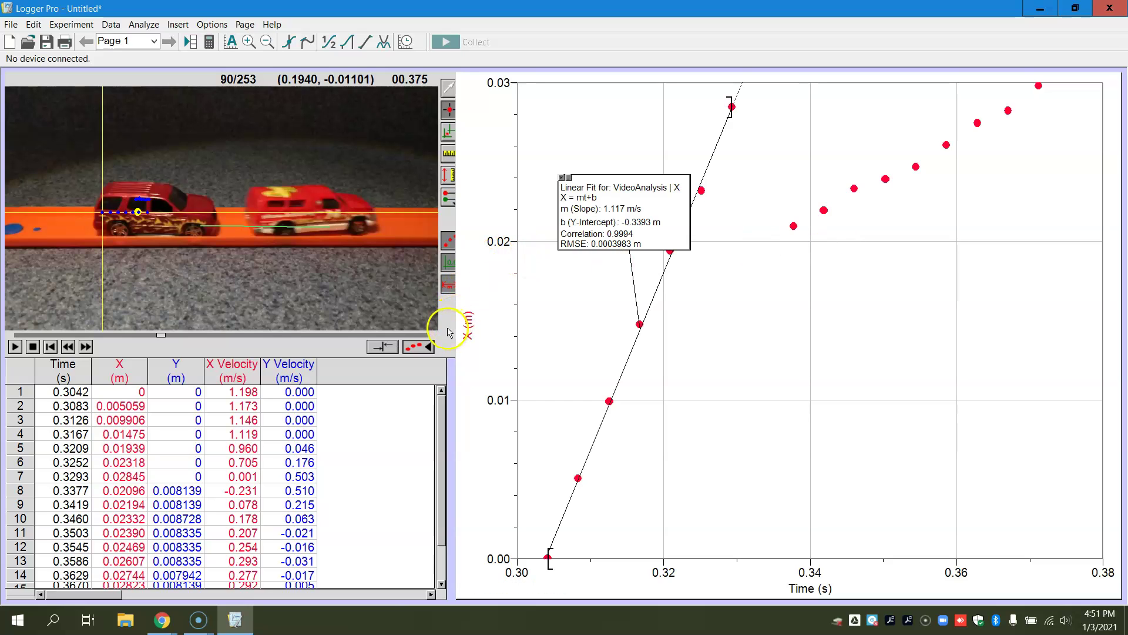
Enlarge the video and set the coordinate origin on the SUV's window.
{"action": "left_click_drag", "start_coordinate": [461, 353], "coordinate": [897, 561]}
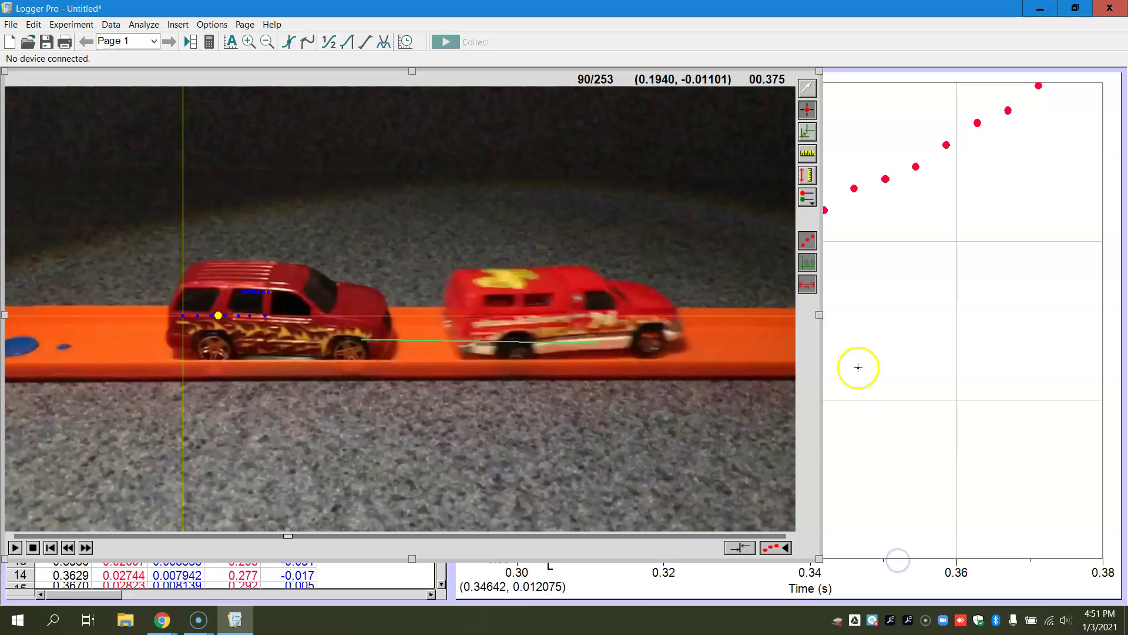
{"action": "left_click", "coordinate": [807, 132]}
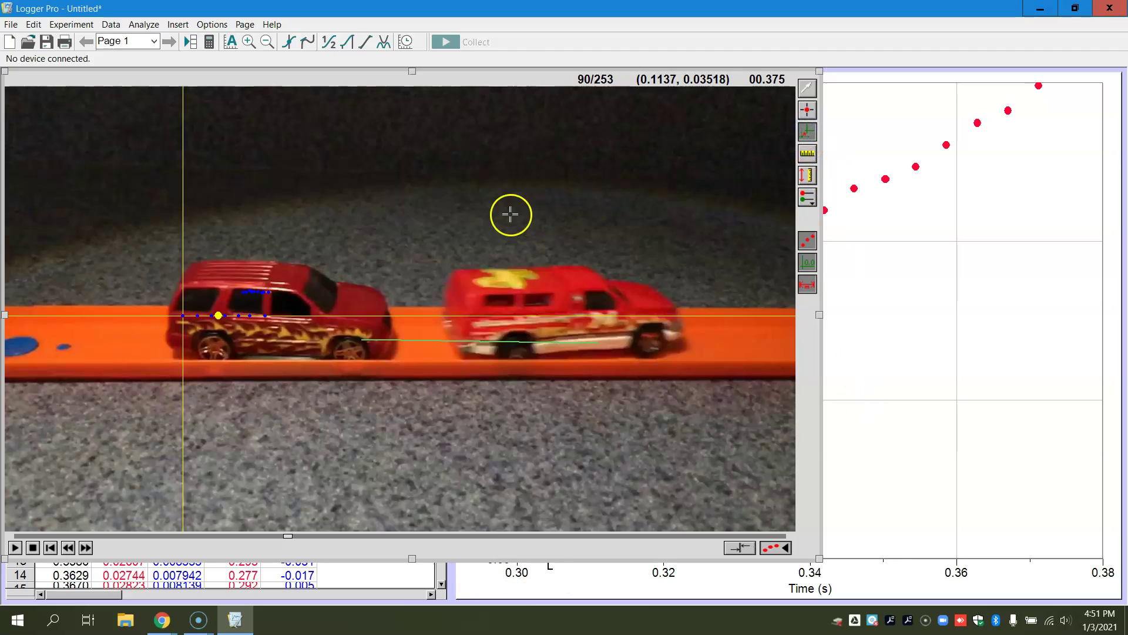
{"action": "left_click", "coordinate": [243, 293]}
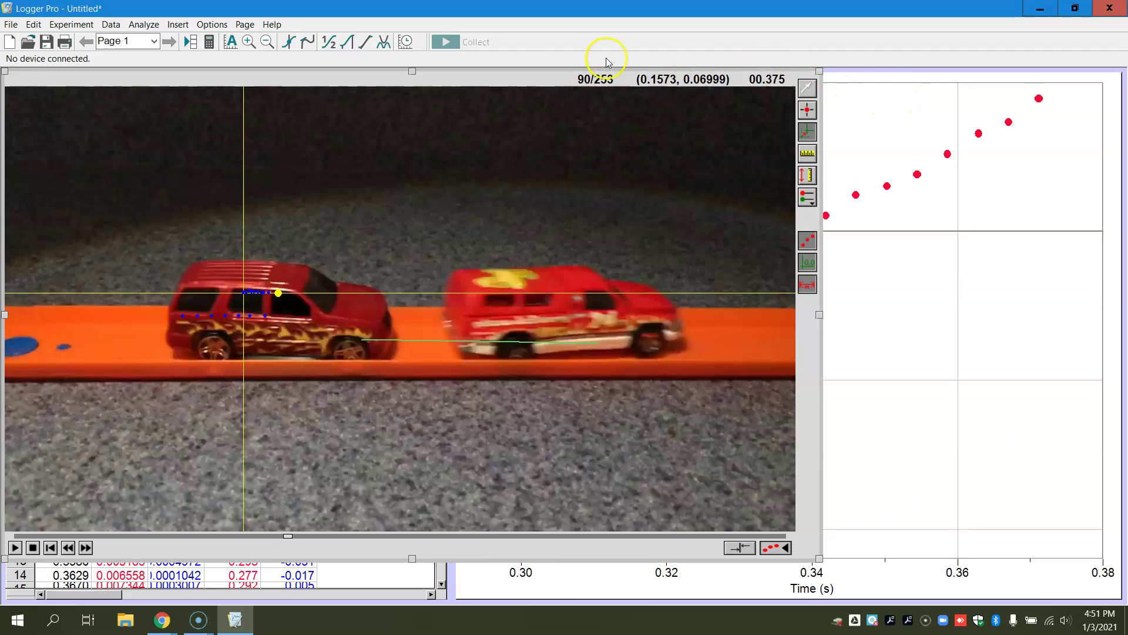
Fit a line to the 0.337–0.373 s points (0.2574 m/s) and move its box below the data.
{"action": "left_click", "coordinate": [244, 24]}
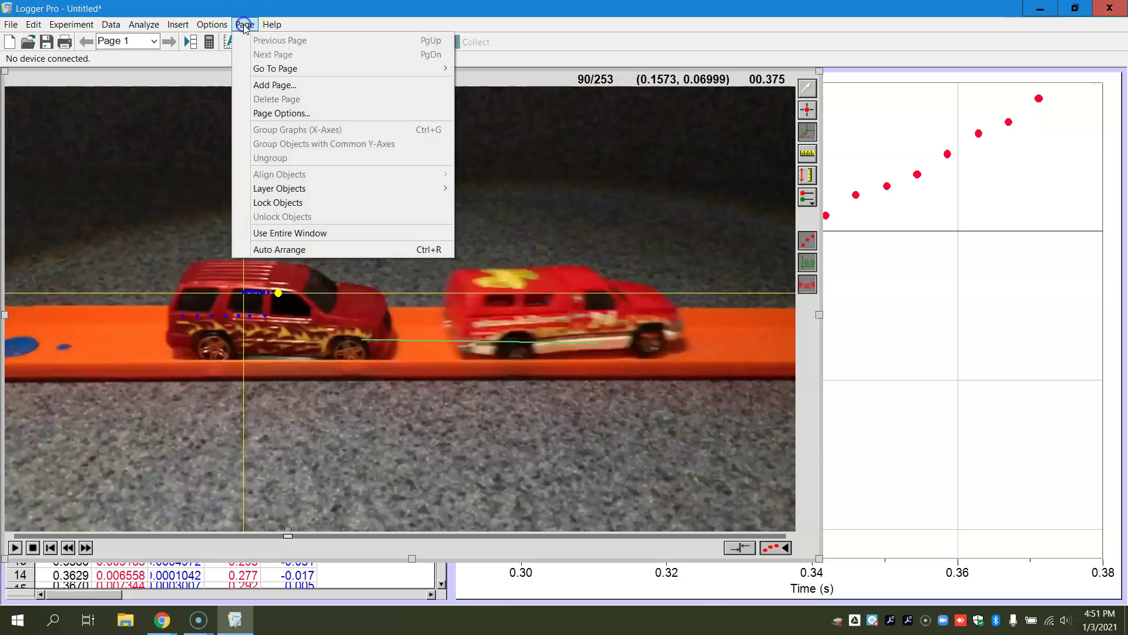
{"action": "left_click", "coordinate": [279, 249]}
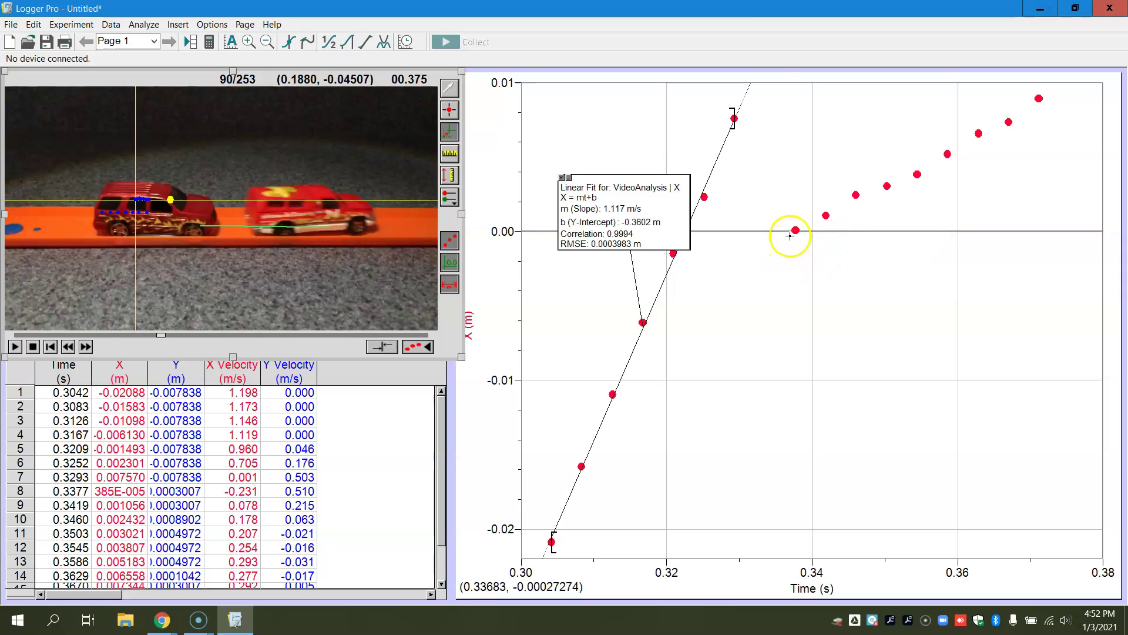
{"action": "left_click", "coordinate": [845, 211]}
{"action": "mouse_move", "coordinate": [790, 231]}
{"action": "left_mouse_down"}
{"action": "mouse_move", "coordinate": [1009, 149]}
{"action": "mouse_move", "coordinate": [1050, 112]}
{"action": "left_mouse_up"}
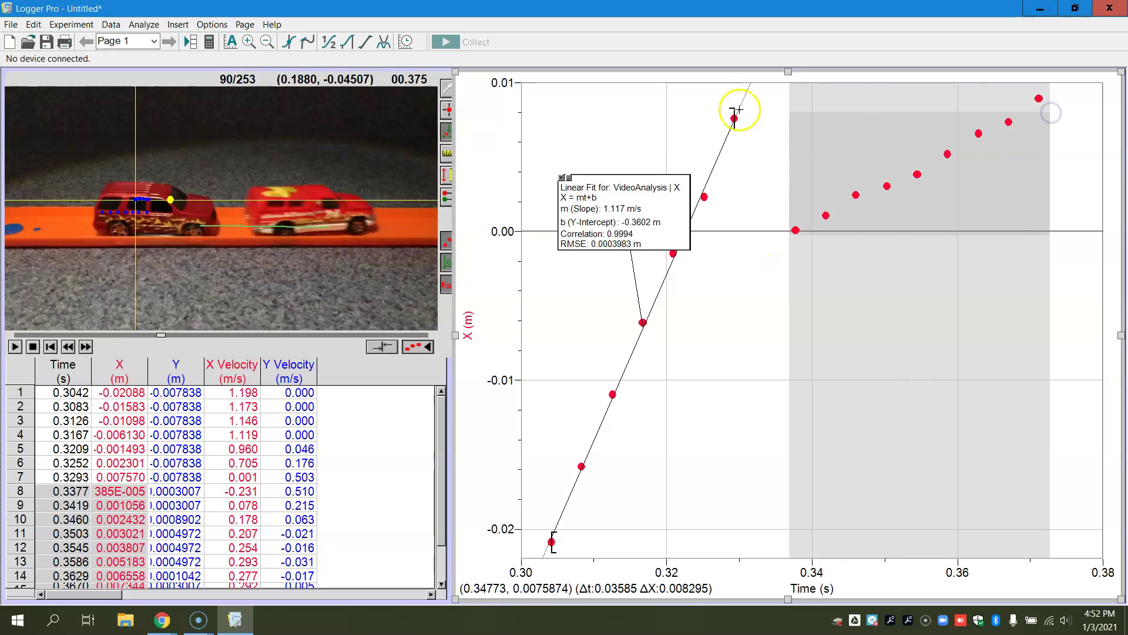
{"action": "left_click", "coordinate": [365, 43]}
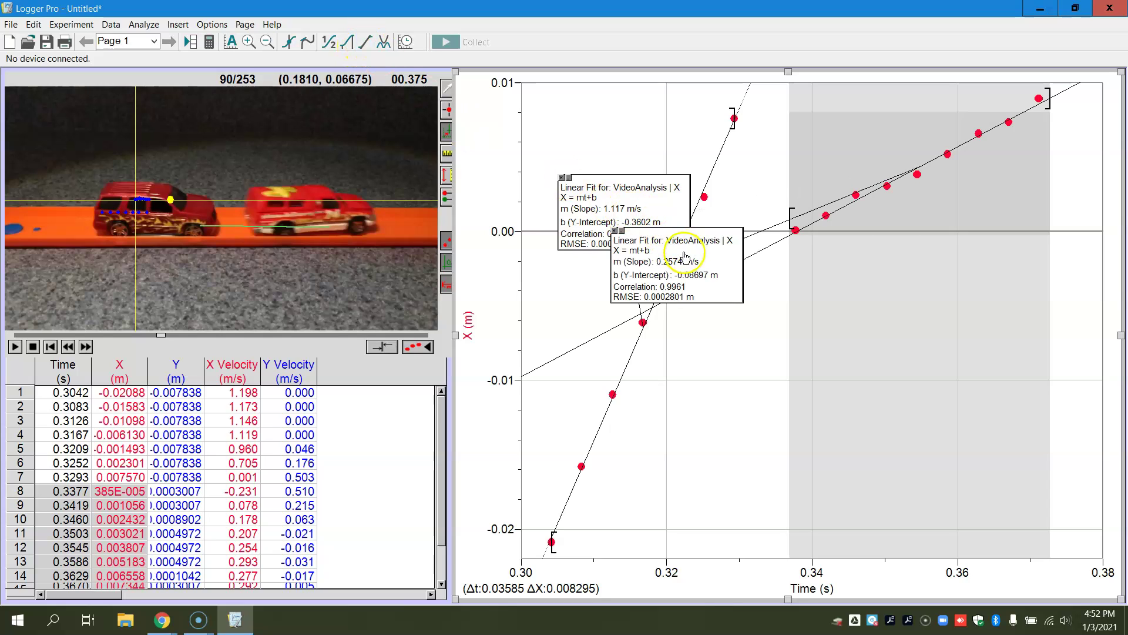
{"action": "left_click_drag", "start_coordinate": [682, 256], "coordinate": [969, 346]}
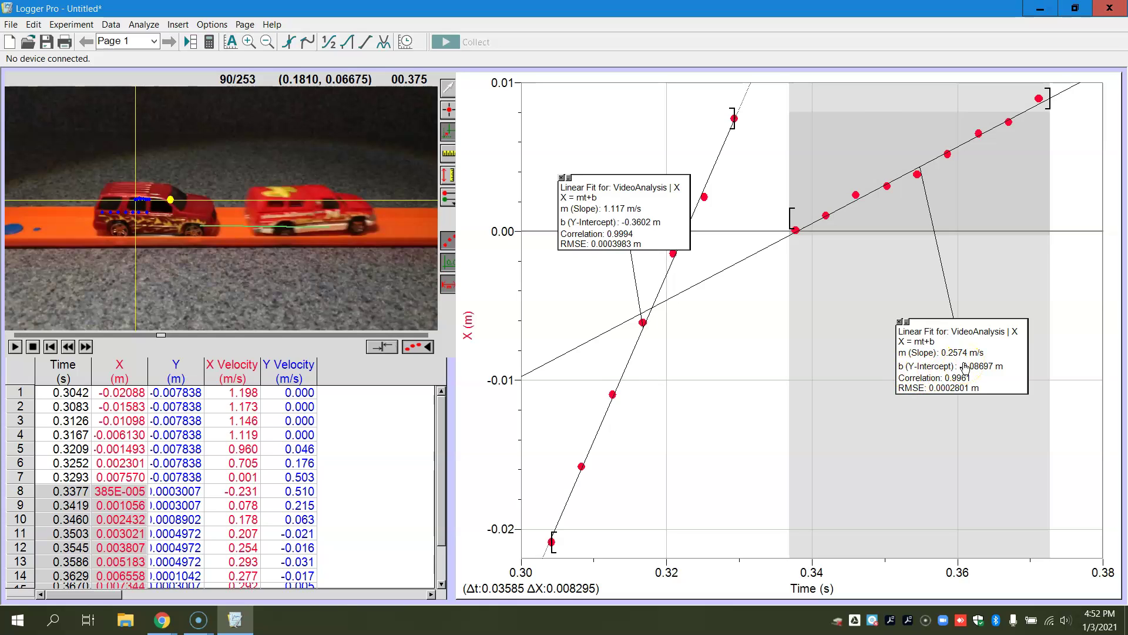
{"action": "left_click", "coordinate": [955, 361]}
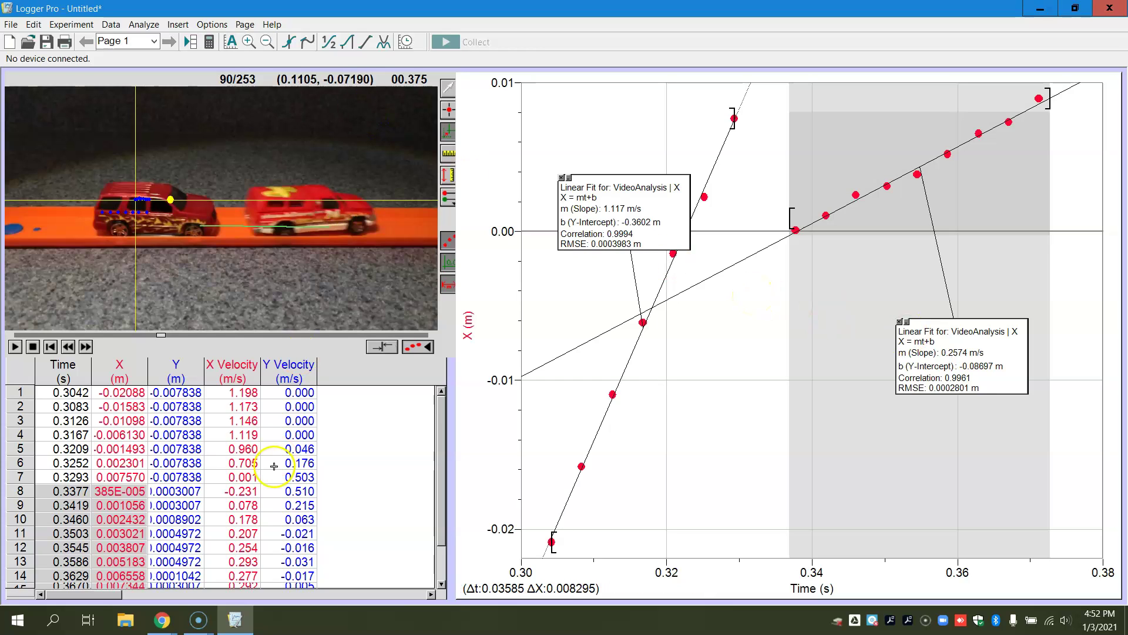
Switch to the Real Objects Colliding Lab document in Chrome to show the Trial 1 table.
{"action": "mouse_move", "coordinate": [169, 620]}
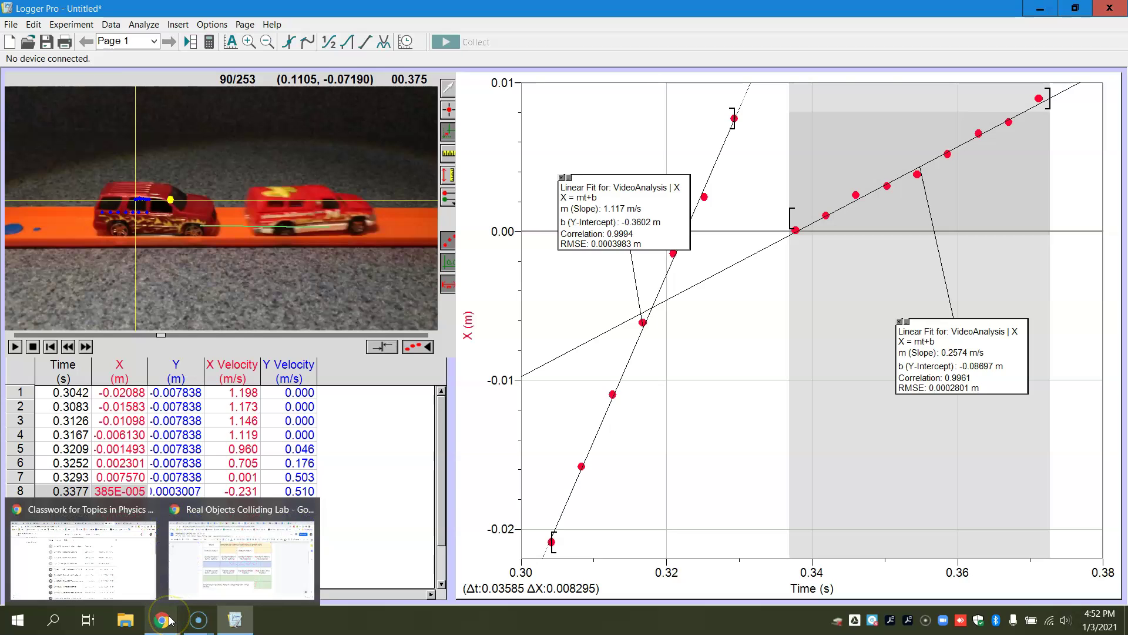
{"action": "left_click", "coordinate": [197, 569]}
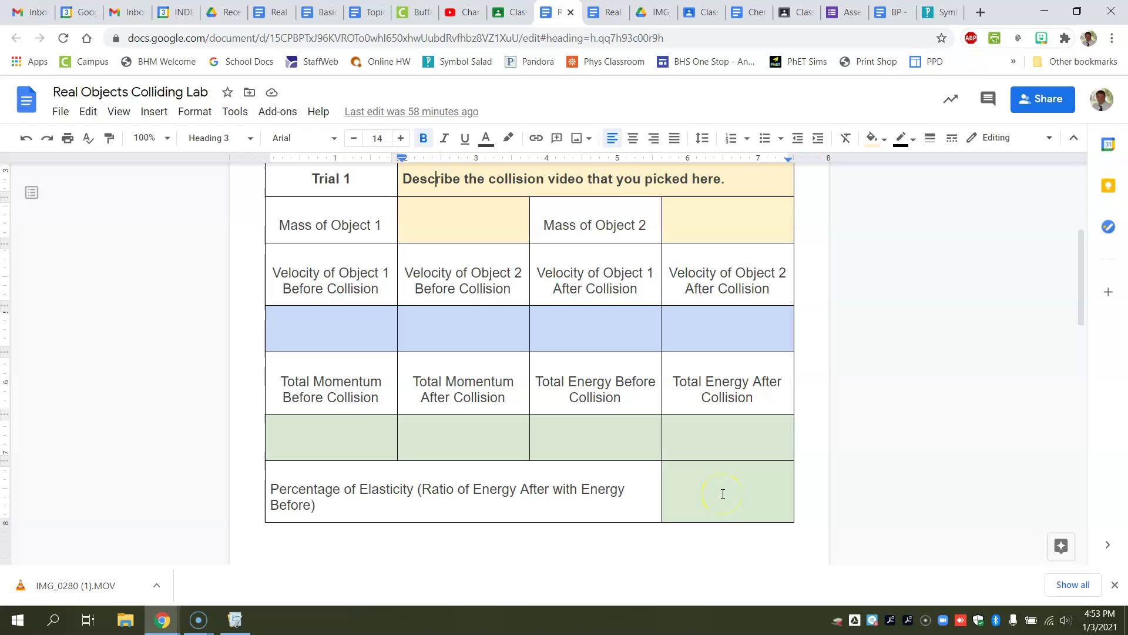
Scroll the lab sheet past the empty Trial 2 table down to the blank Lab Discussion box.
{"action": "left_click", "coordinate": [1081, 269]}
{"action": "left_click_drag", "start_coordinate": [1082, 269], "coordinate": [1124, 406]}
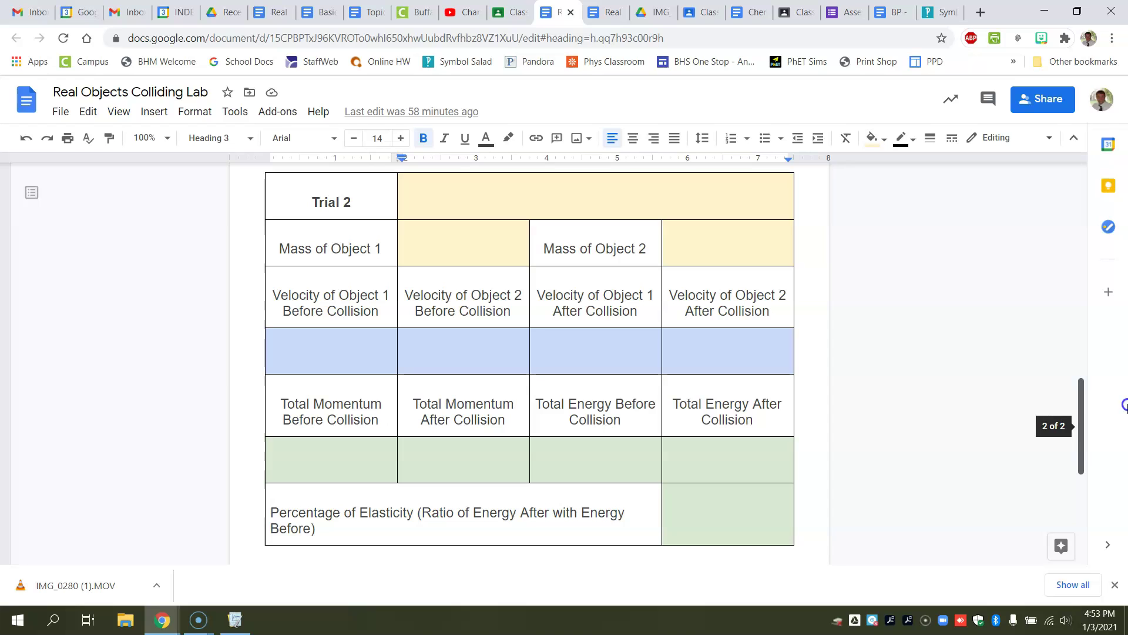
{"action": "left_click_drag", "start_coordinate": [1123, 404], "coordinate": [1124, 462]}
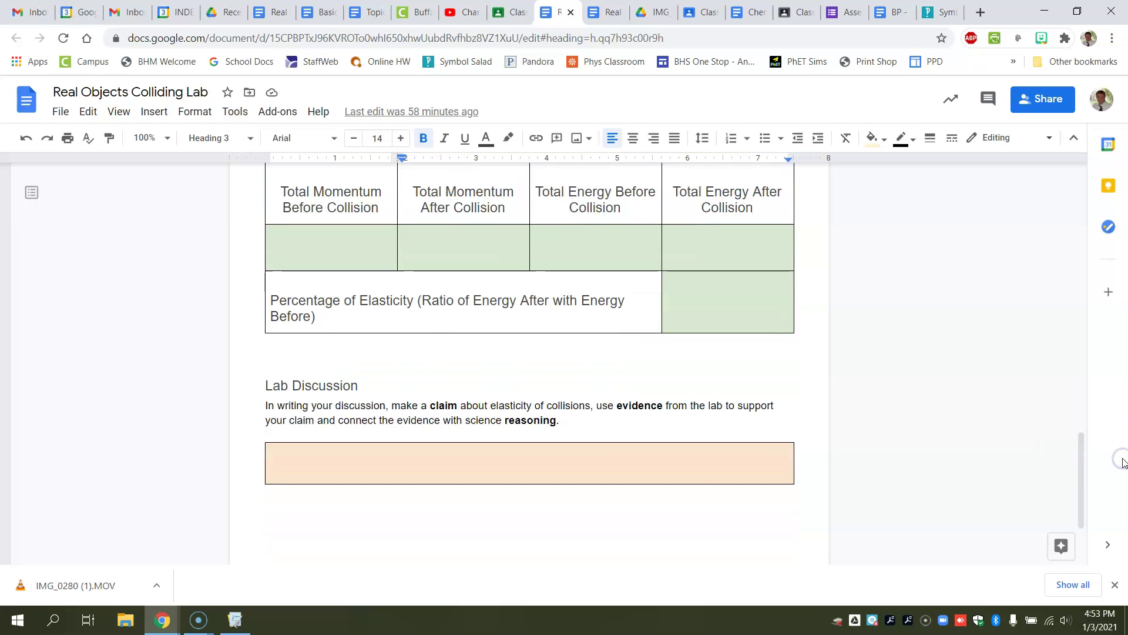